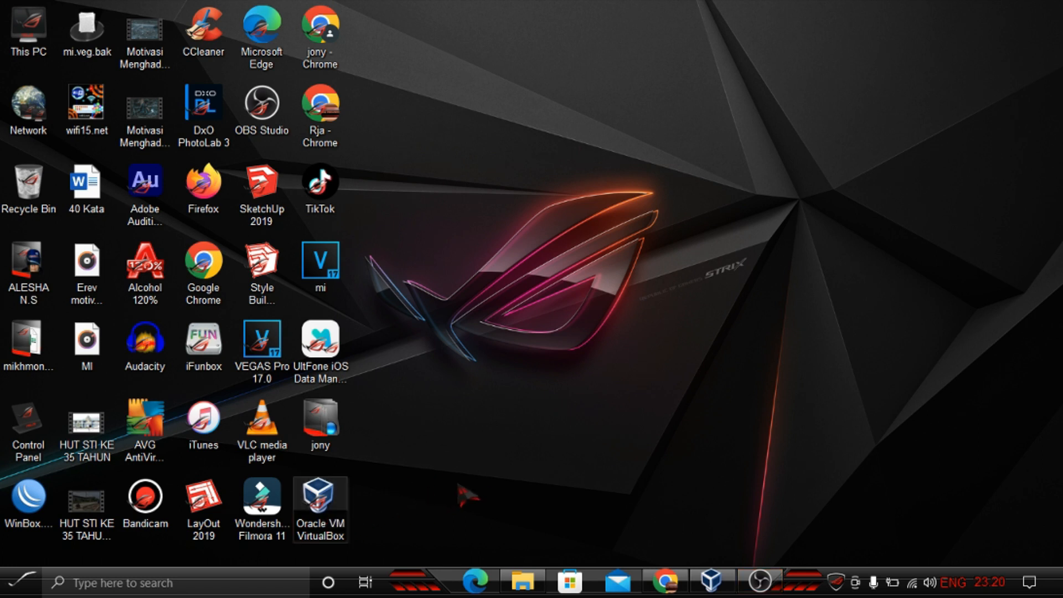
Step: Open Oracle VM VirtualBox Manager and maximize its window
{"action": "double_click", "coordinate": [328, 512]}
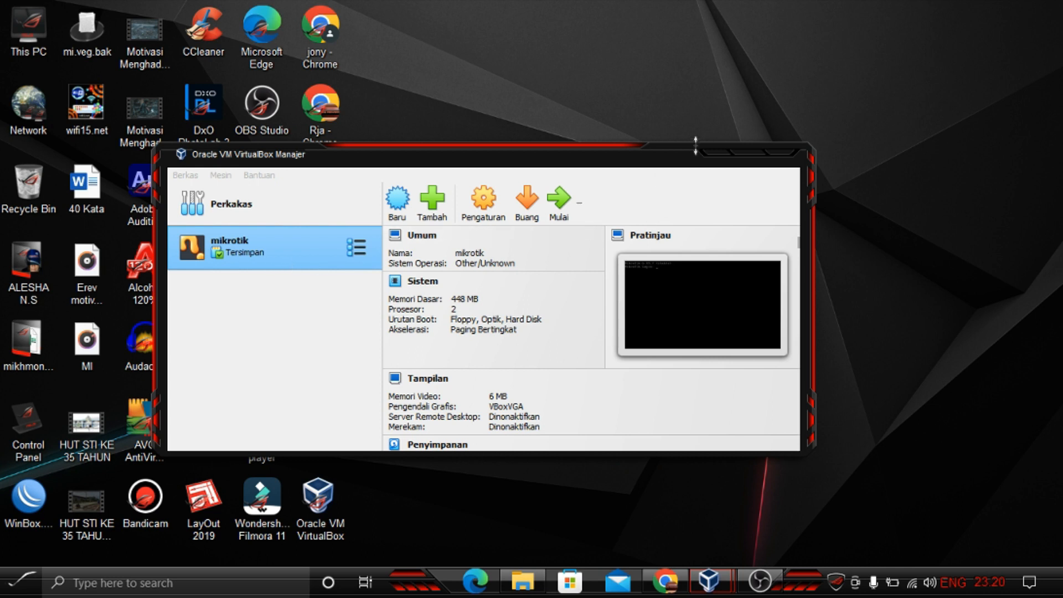
{"action": "left_click", "coordinate": [762, 155]}
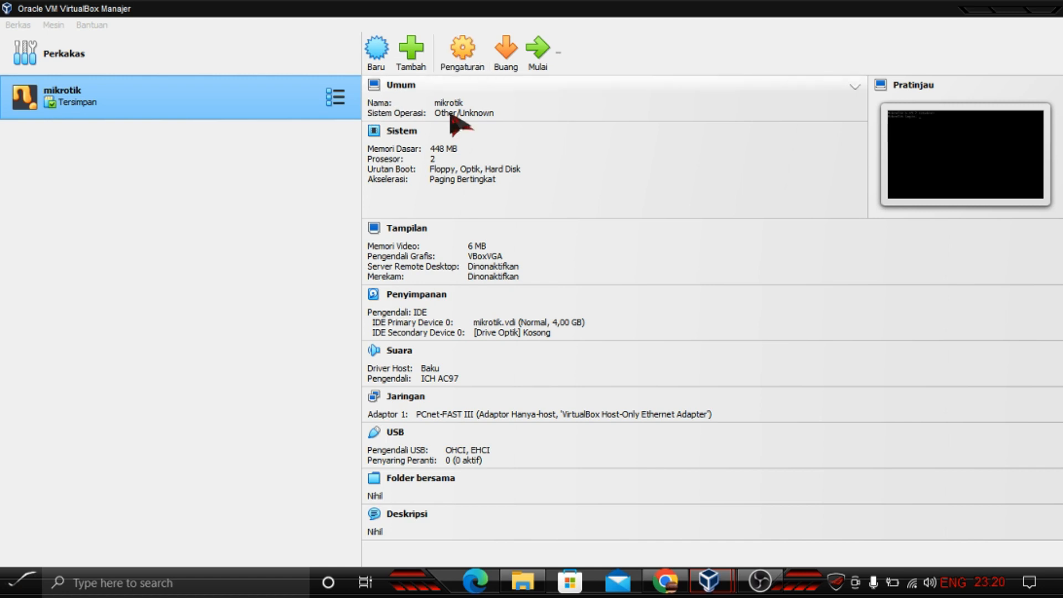
{"action": "left_click", "coordinate": [413, 62]}
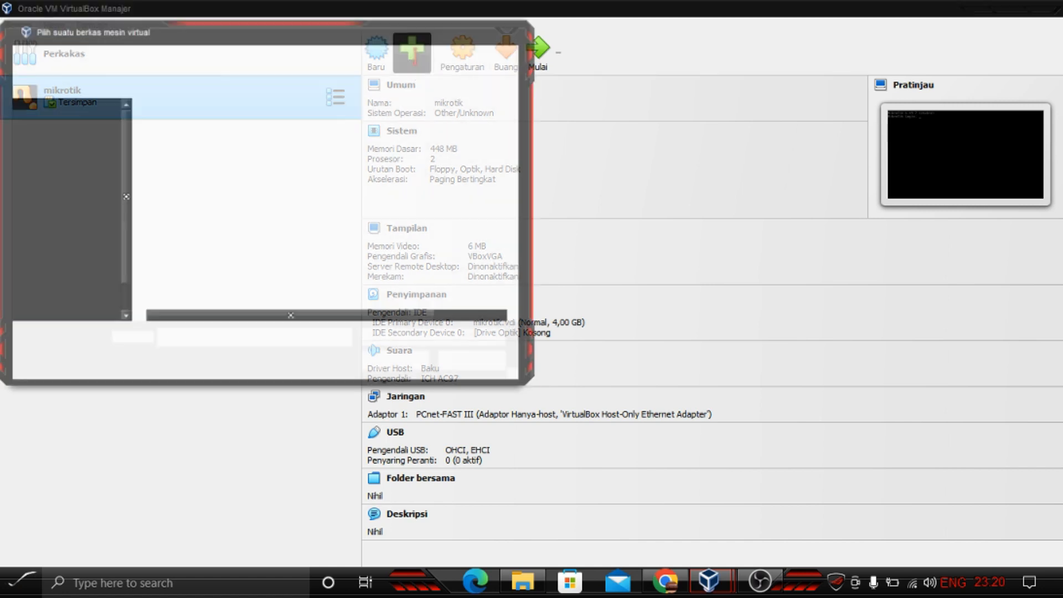
{"action": "key", "text": "Escape"}
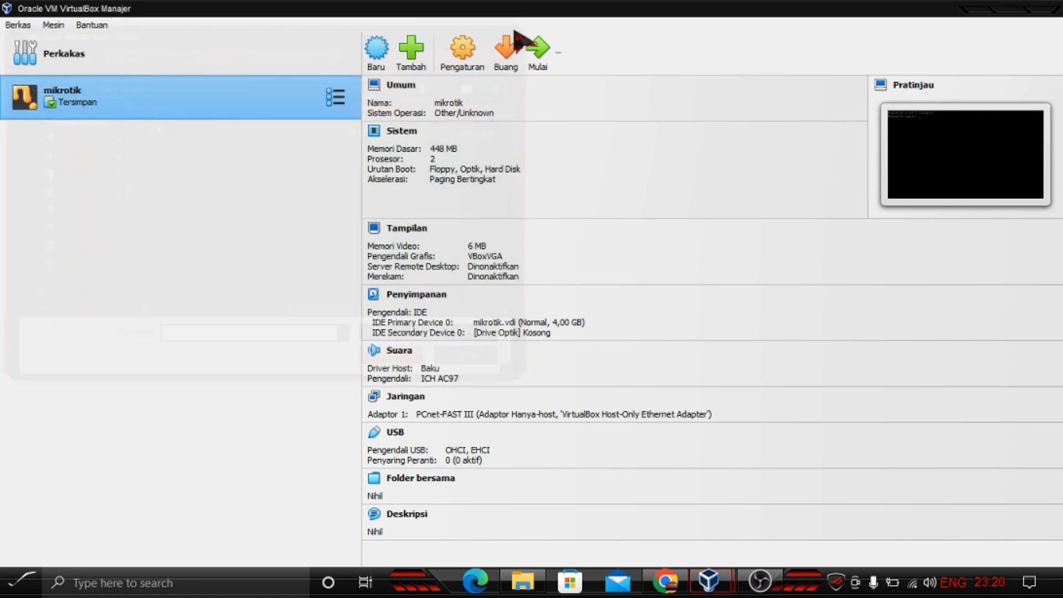
Step: Start creating a new virtual machine named mikrotik new and continue past the name page
{"action": "left_click", "coordinate": [377, 63]}
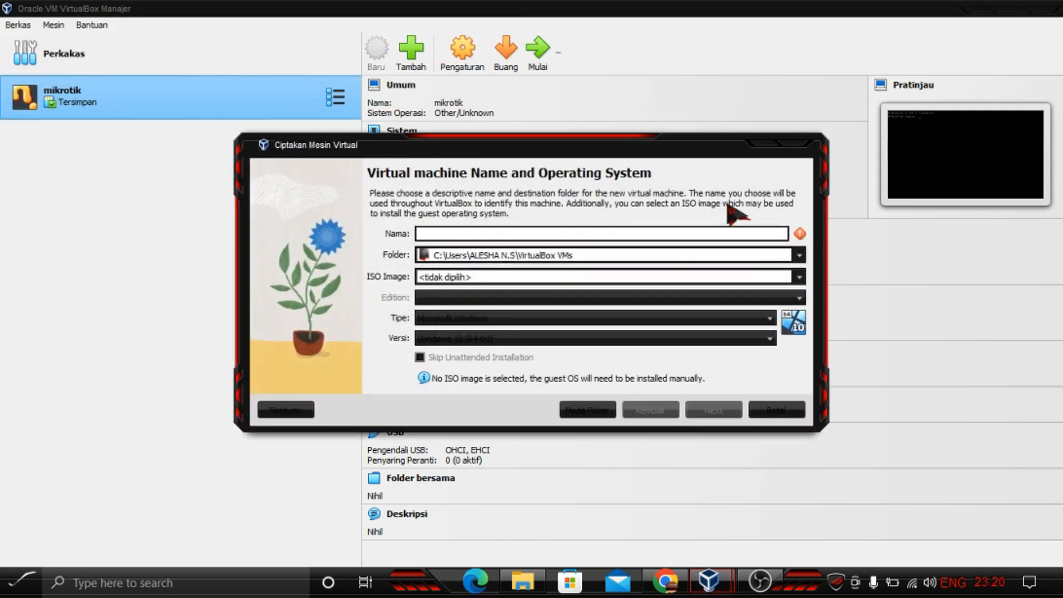
{"action": "type", "text": "mo"}
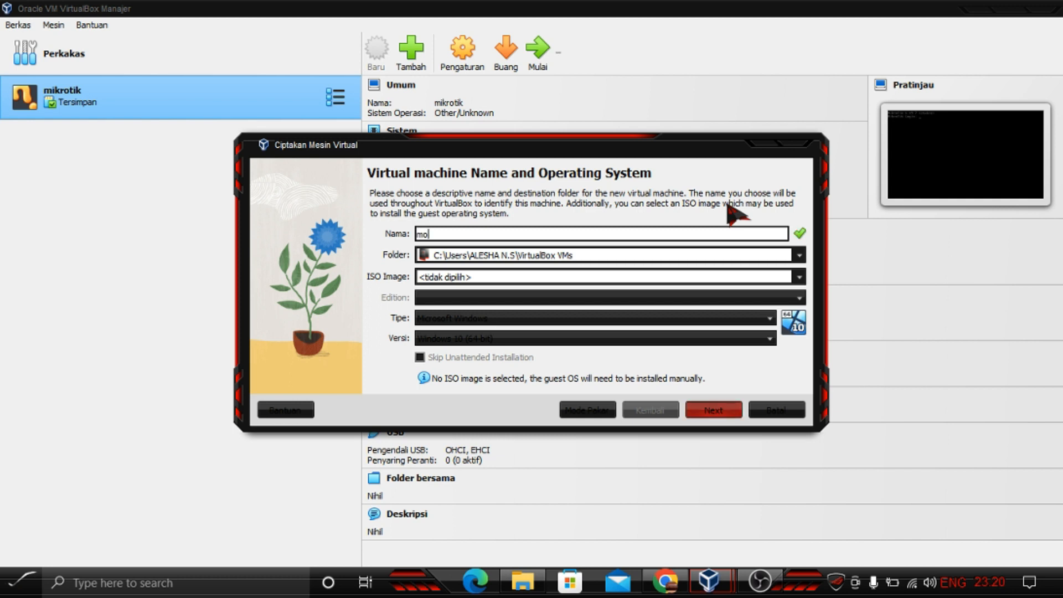
{"action": "type", "text": "ktorik"}
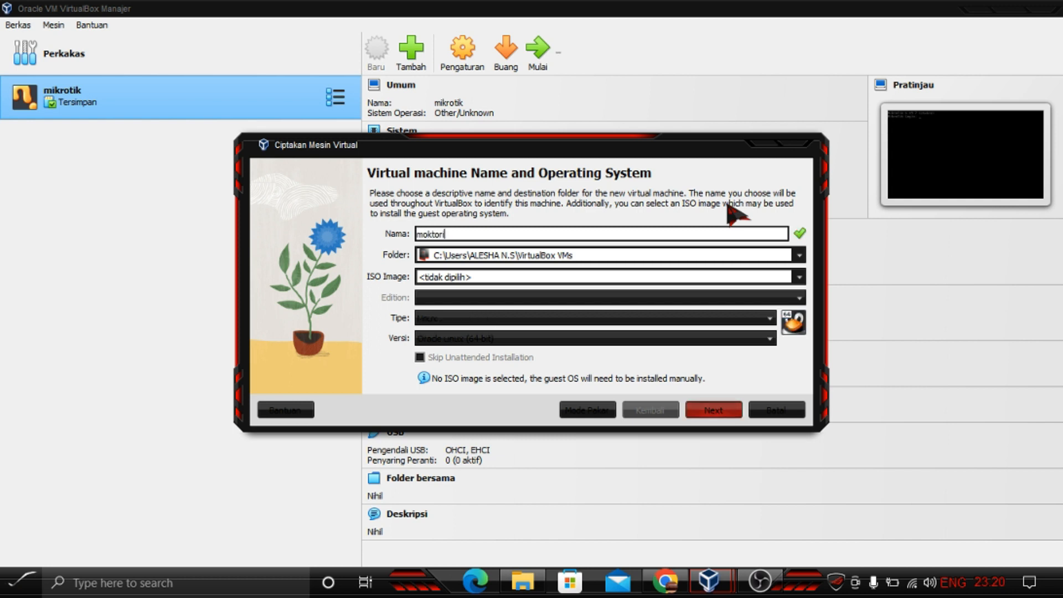
{"action": "key", "text": "BackSpace"}
{"action": "key", "text": "BackSpace"}
{"action": "key", "text": "BackSpace"}
{"action": "key", "text": "BackSpace"}
{"action": "key", "text": "BackSpace"}
{"action": "key", "text": "BackSpace"}
{"action": "key", "text": "BackSpace"}
{"action": "type", "text": "iro"}
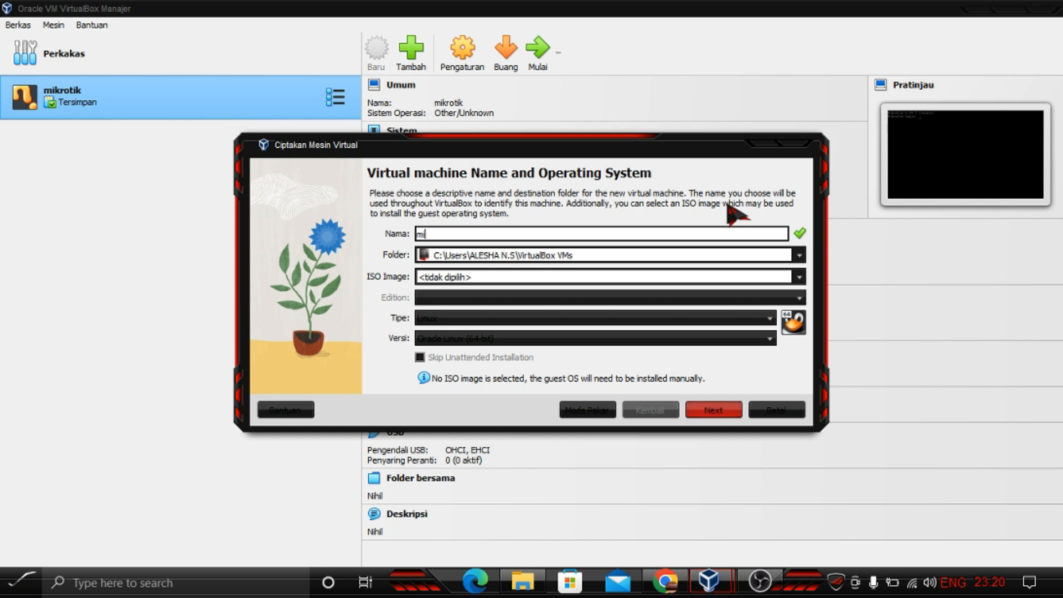
{"action": "type", "text": "tik"}
{"action": "key", "text": "BackSpace"}
{"action": "key", "text": "BackSpace"}
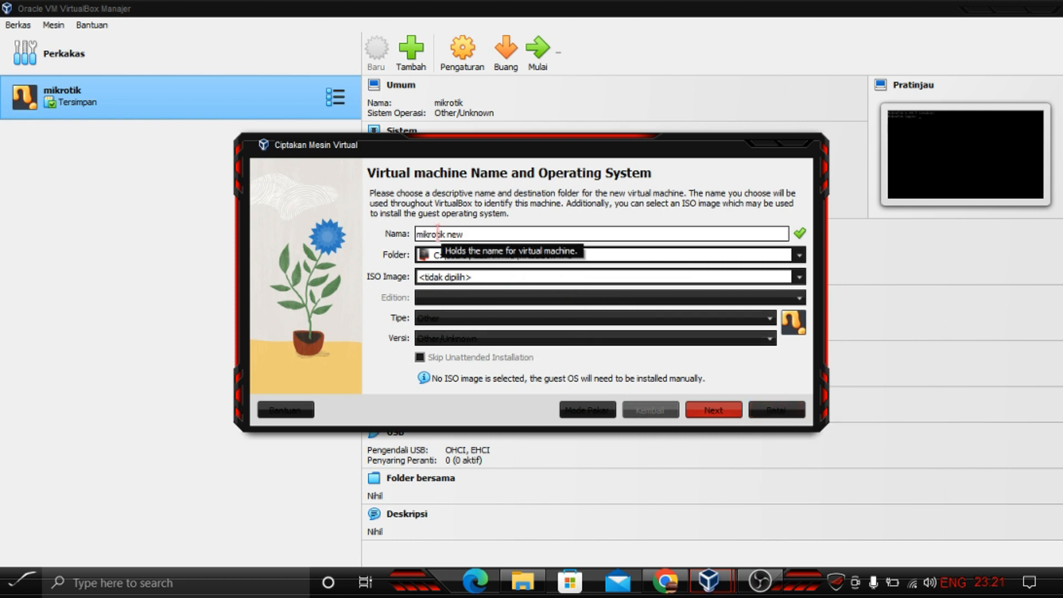
{"action": "left_click", "coordinate": [723, 411]}
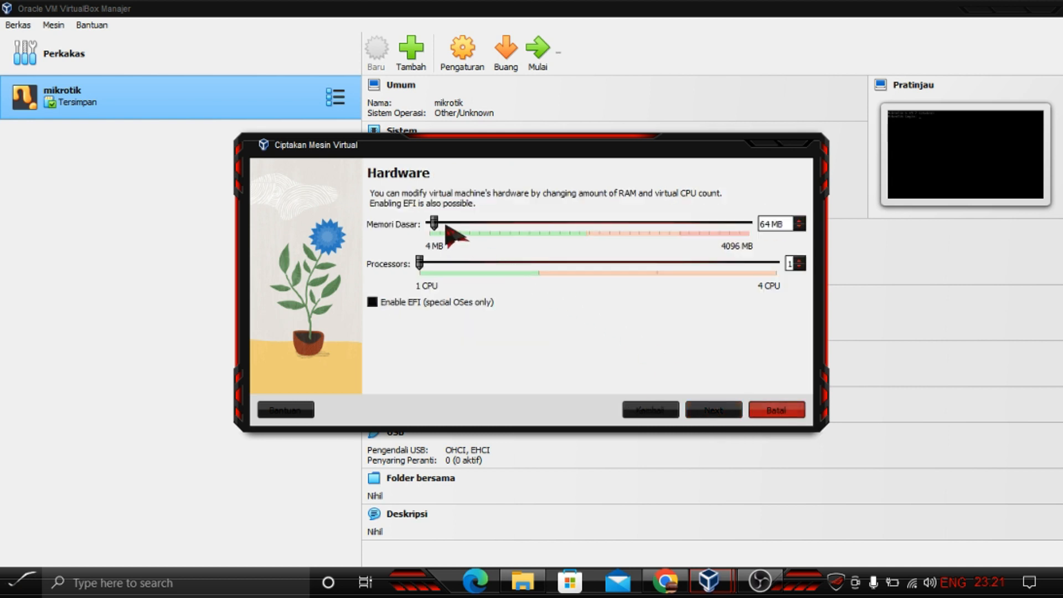
Step: Set base memory to 448 MB and finish the wizard with a new 4,00 GB virtual hard disk
{"action": "left_click_drag", "start_coordinate": [448, 225], "coordinate": [453, 221]}
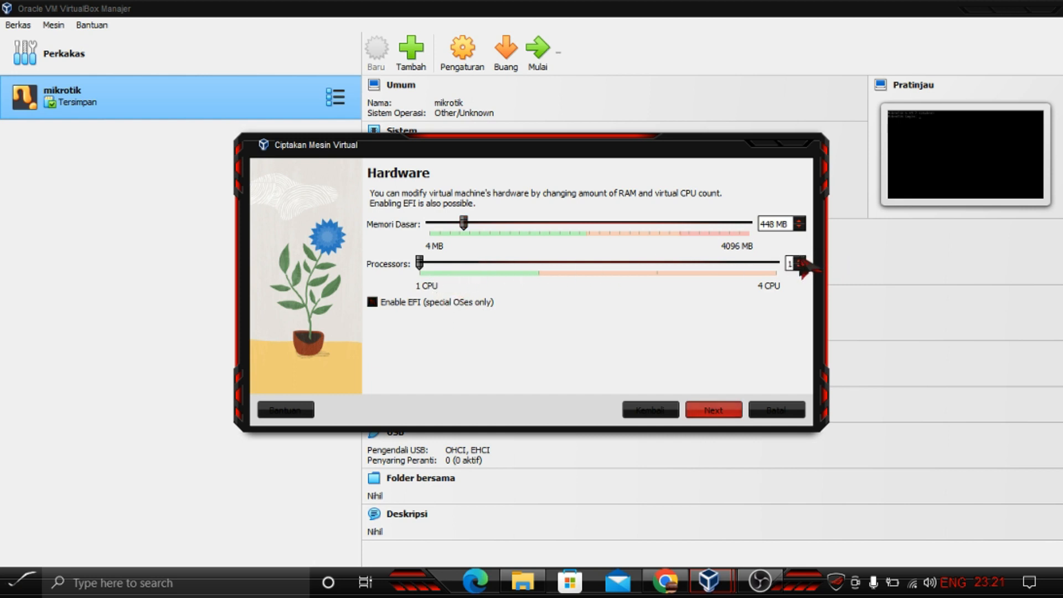
{"action": "left_click", "coordinate": [719, 410]}
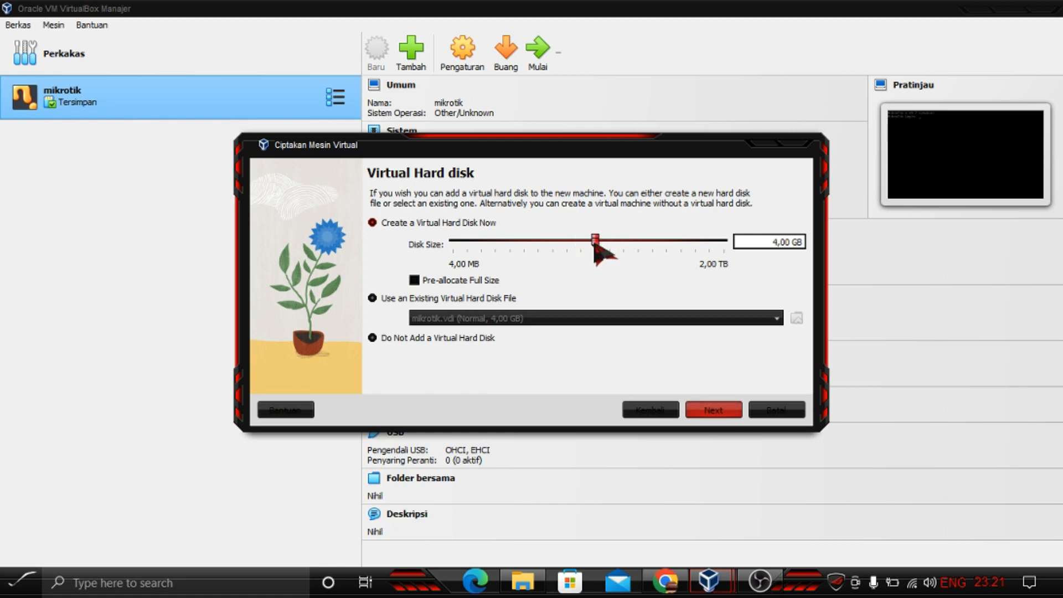
{"action": "left_click", "coordinate": [714, 411]}
{"action": "left_click", "coordinate": [714, 410]}
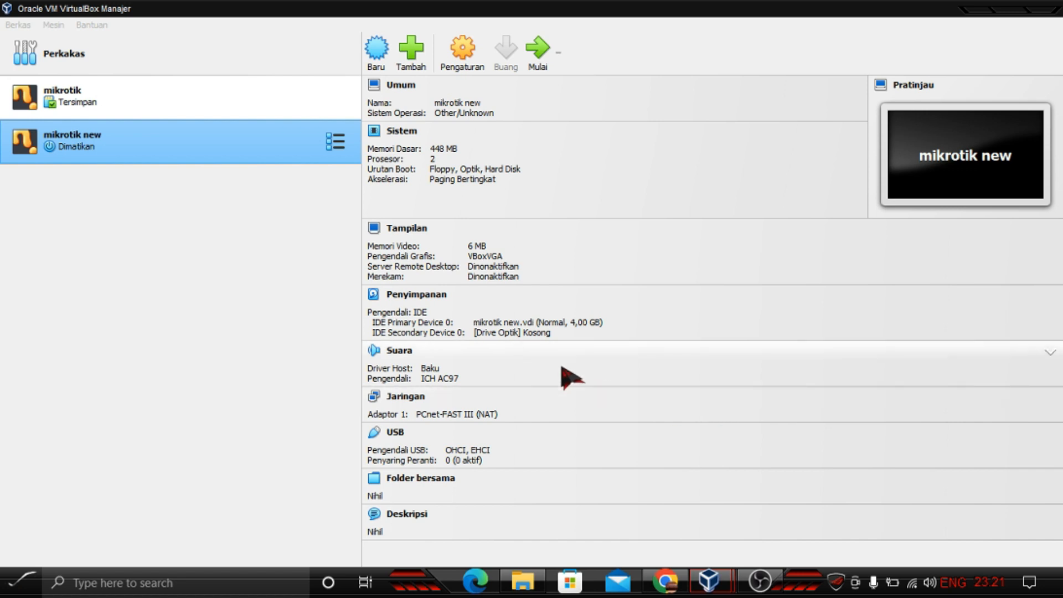
Step: Load the mikrotik-6.49.7 ISO from C:\OS into the empty optical drive of mikrotik new's storage settings
{"action": "left_click", "coordinate": [114, 110]}
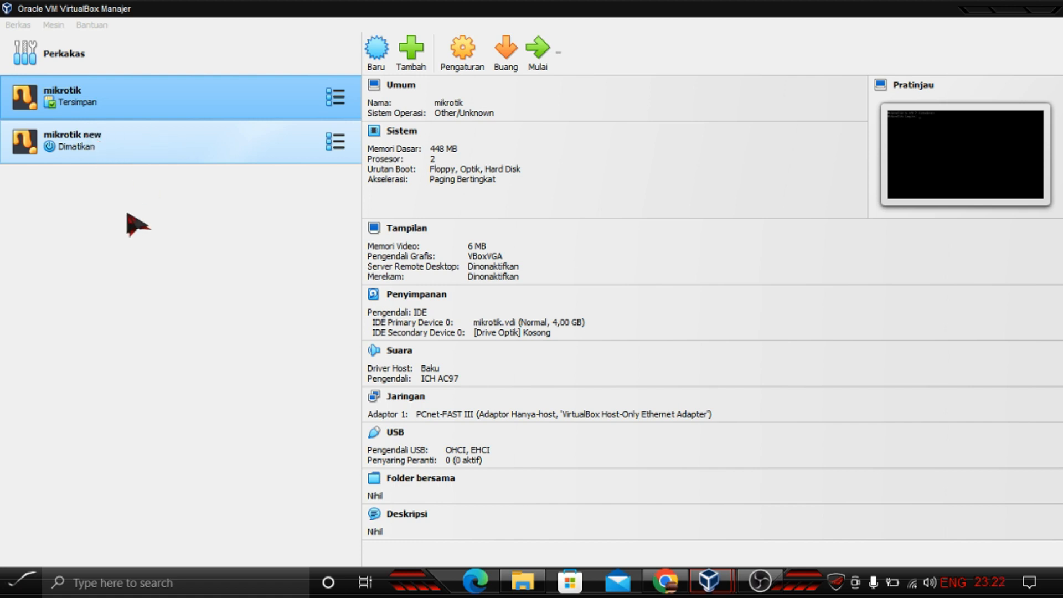
{"action": "left_click", "coordinate": [94, 138]}
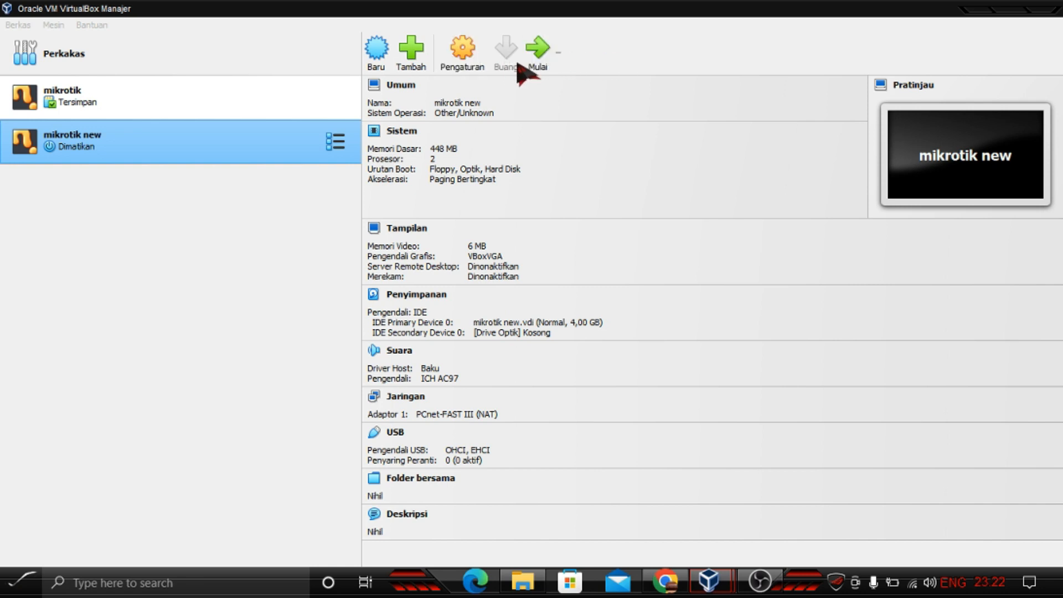
{"action": "left_click", "coordinate": [464, 66]}
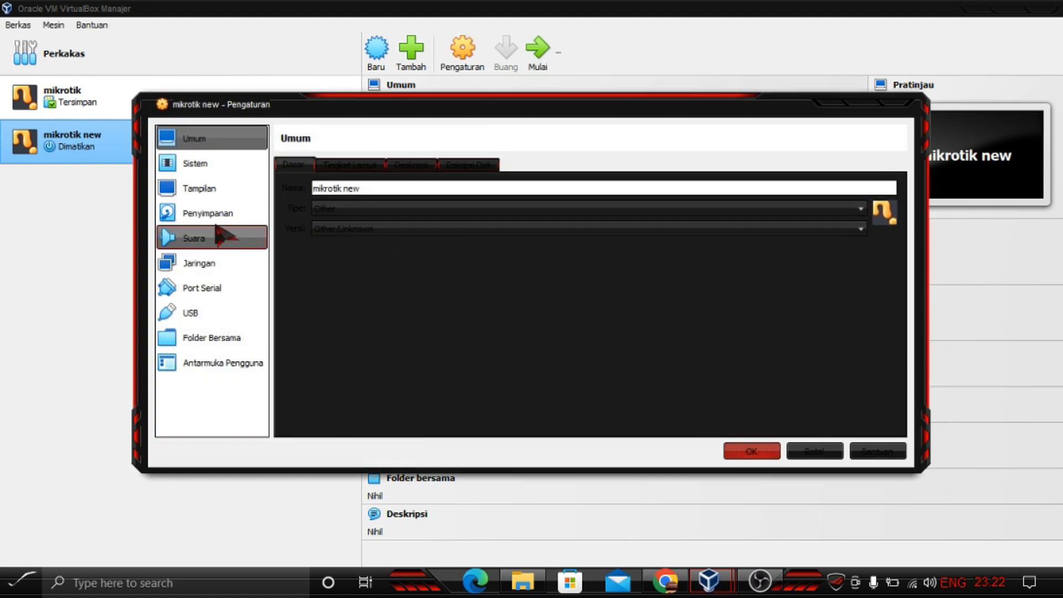
{"action": "left_click", "coordinate": [213, 216]}
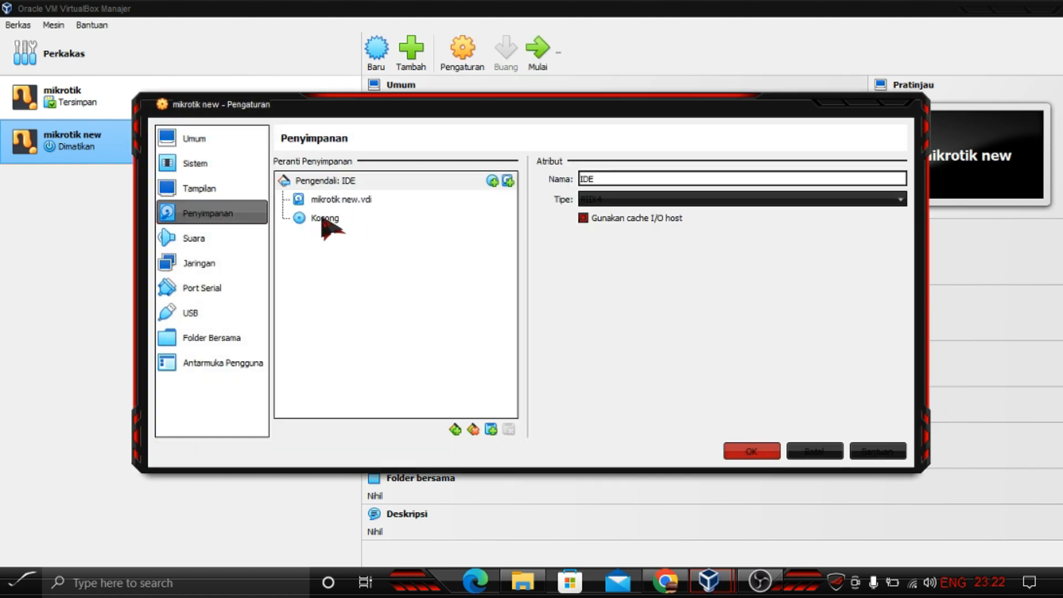
{"action": "left_click", "coordinate": [324, 218]}
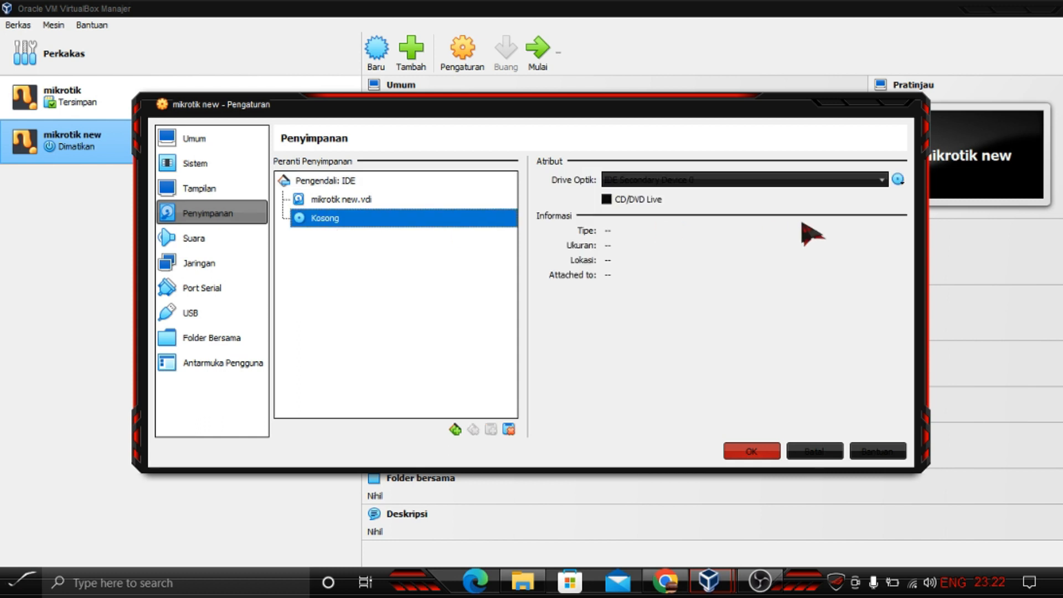
{"action": "left_click", "coordinate": [898, 179]}
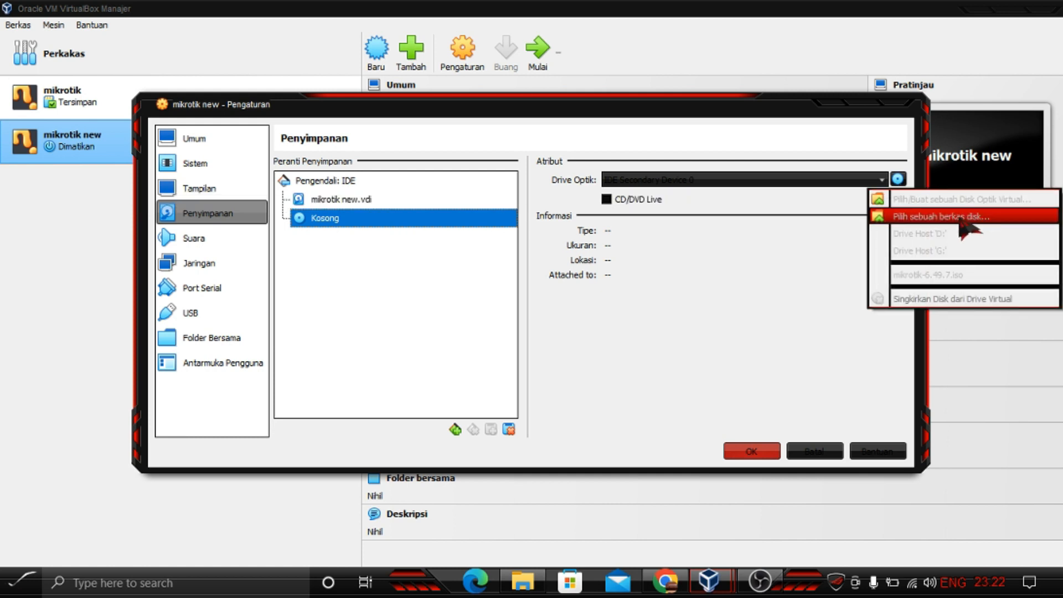
{"action": "left_click", "coordinate": [977, 216]}
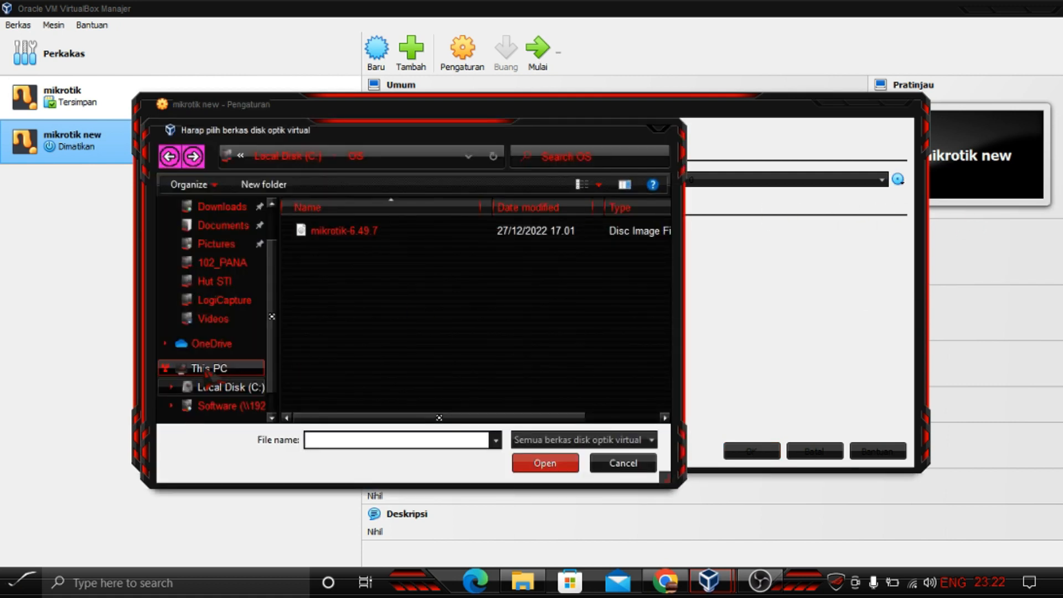
{"action": "left_click", "coordinate": [206, 371]}
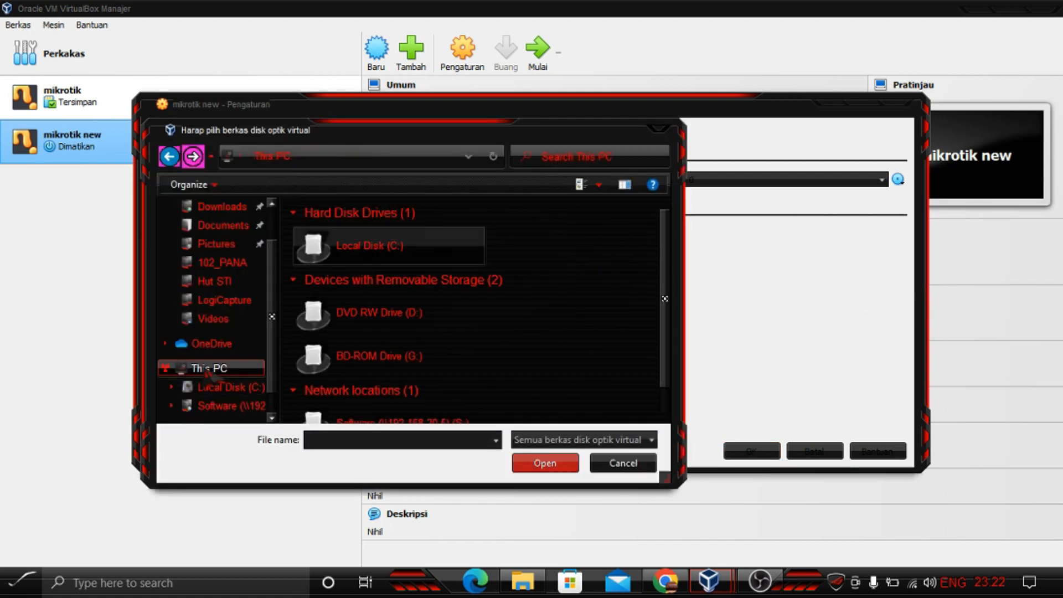
{"action": "double_click", "coordinate": [416, 249]}
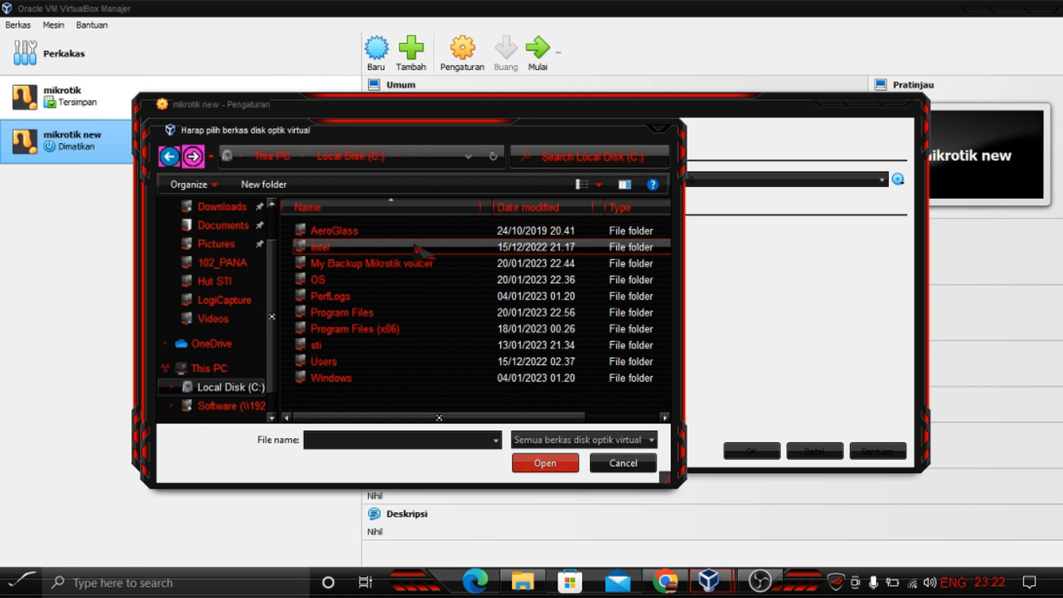
{"action": "double_click", "coordinate": [344, 280]}
{"action": "left_click", "coordinate": [347, 232]}
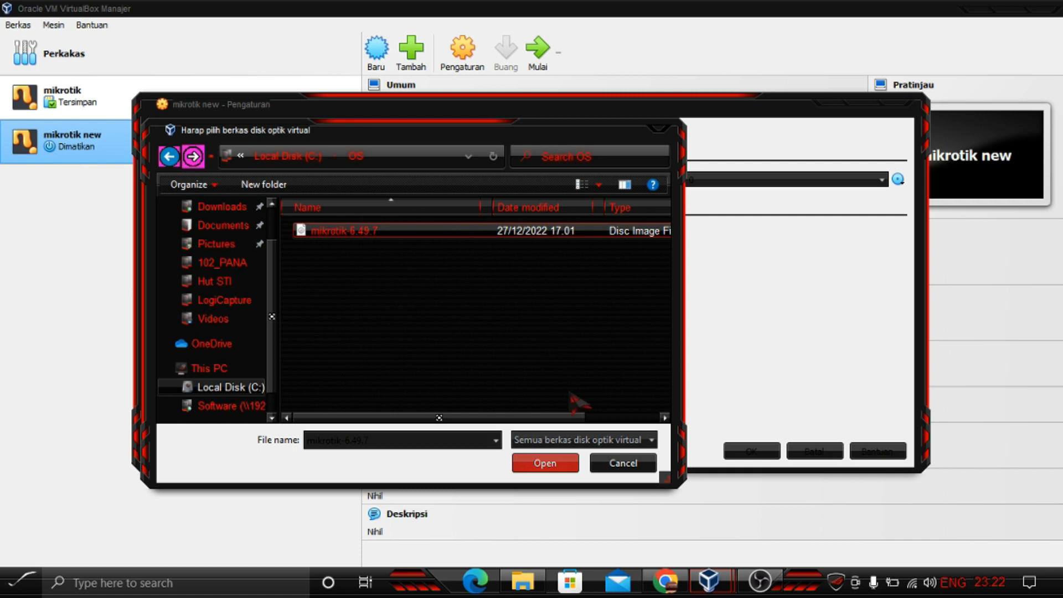
{"action": "left_click", "coordinate": [545, 464]}
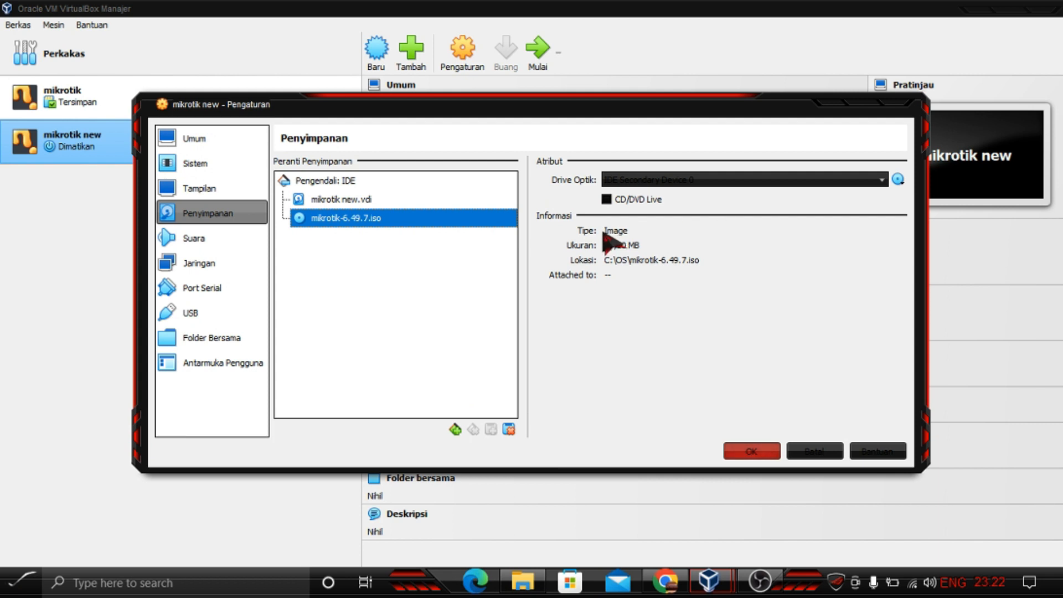
Step: Attach network adapter 1 to Adaptor Hanya-host and save the settings
{"action": "left_click", "coordinate": [206, 268]}
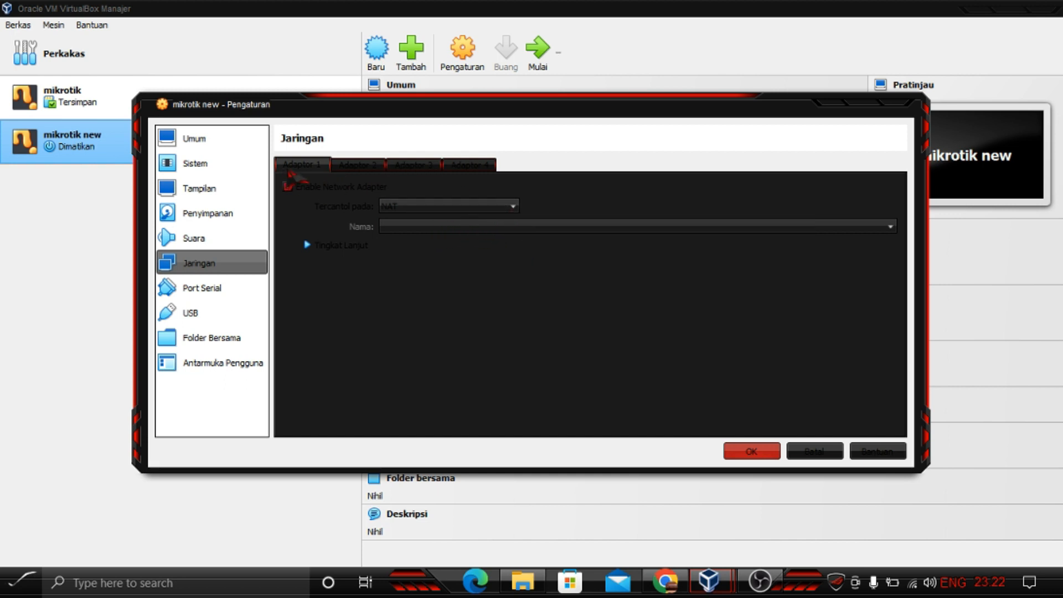
{"action": "left_click", "coordinate": [515, 208]}
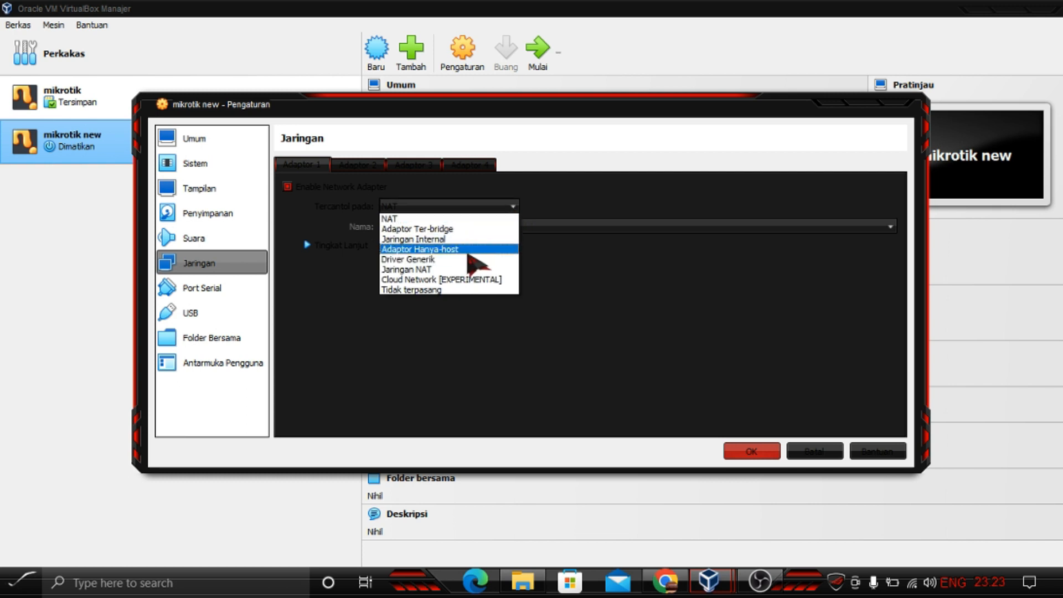
{"action": "left_click", "coordinate": [477, 249]}
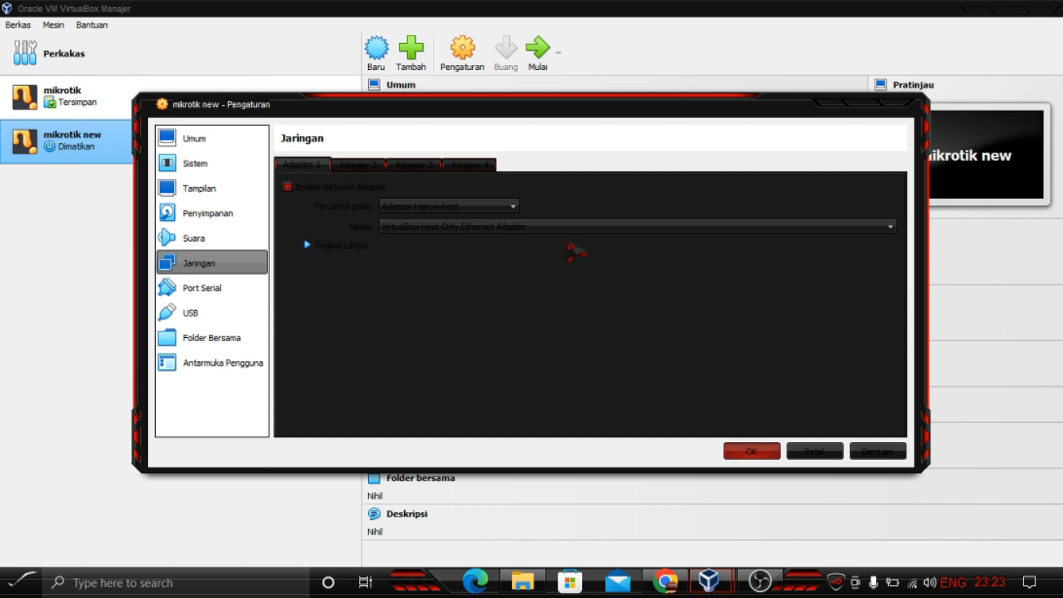
{"action": "left_click", "coordinate": [754, 455]}
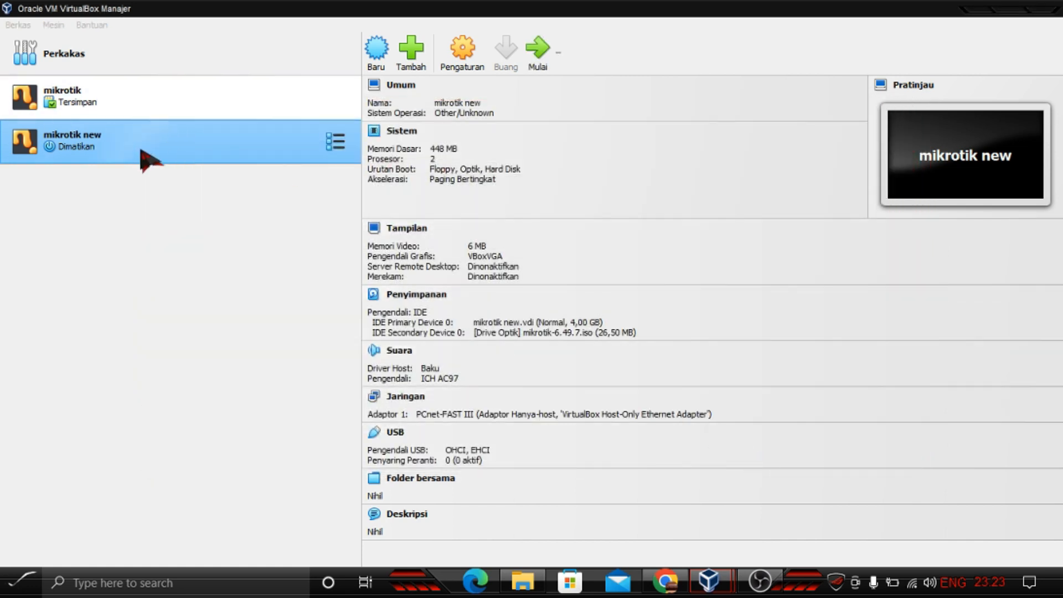
Step: Start the mikrotik new machine, maximize its window and dismiss the mouse capture notice
{"action": "left_click", "coordinate": [532, 61]}
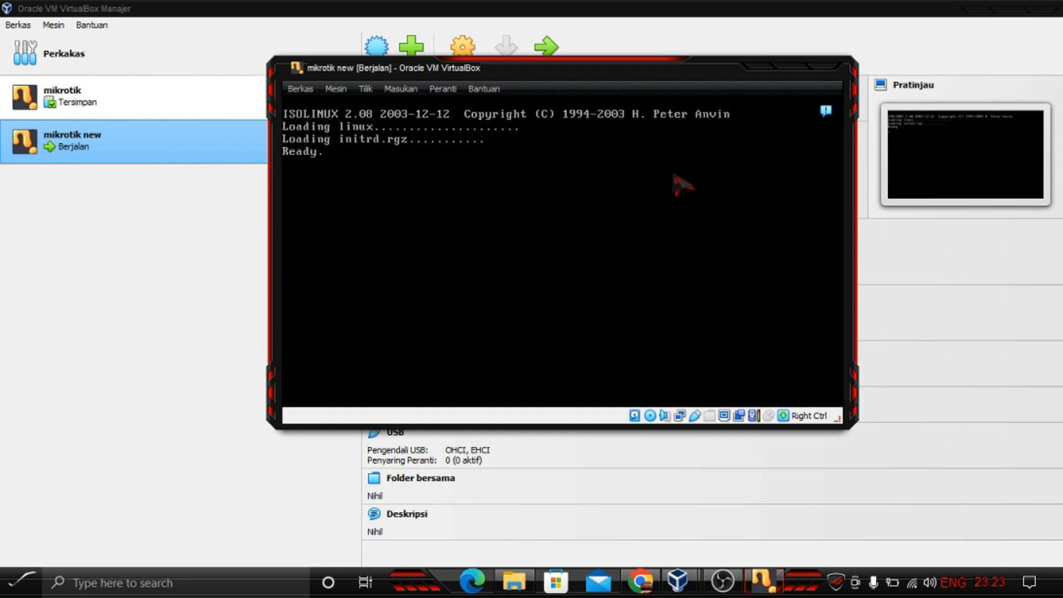
{"action": "left_click", "coordinate": [791, 69]}
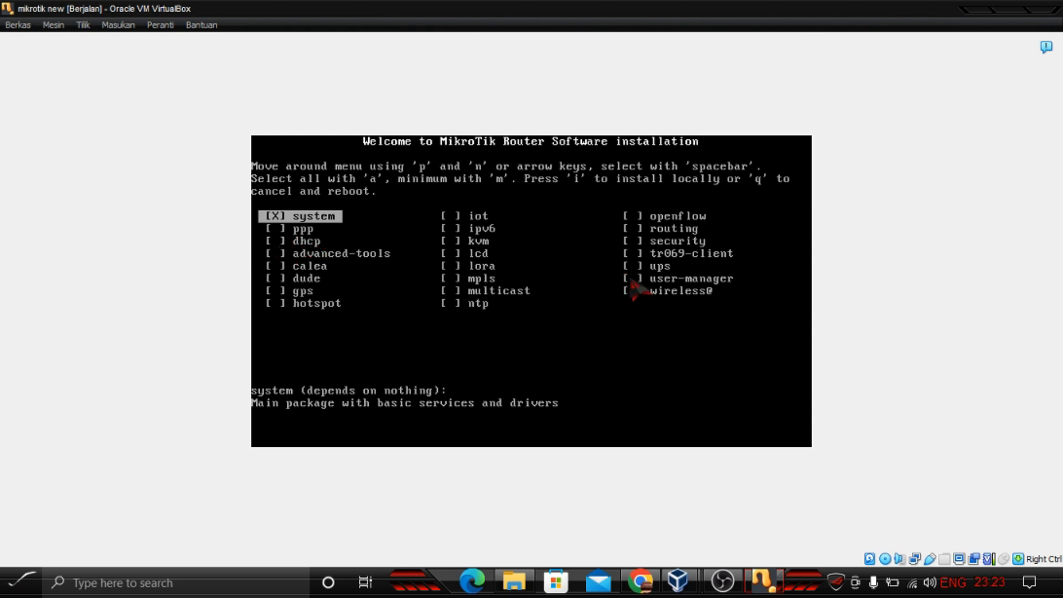
{"action": "left_click", "coordinate": [286, 241]}
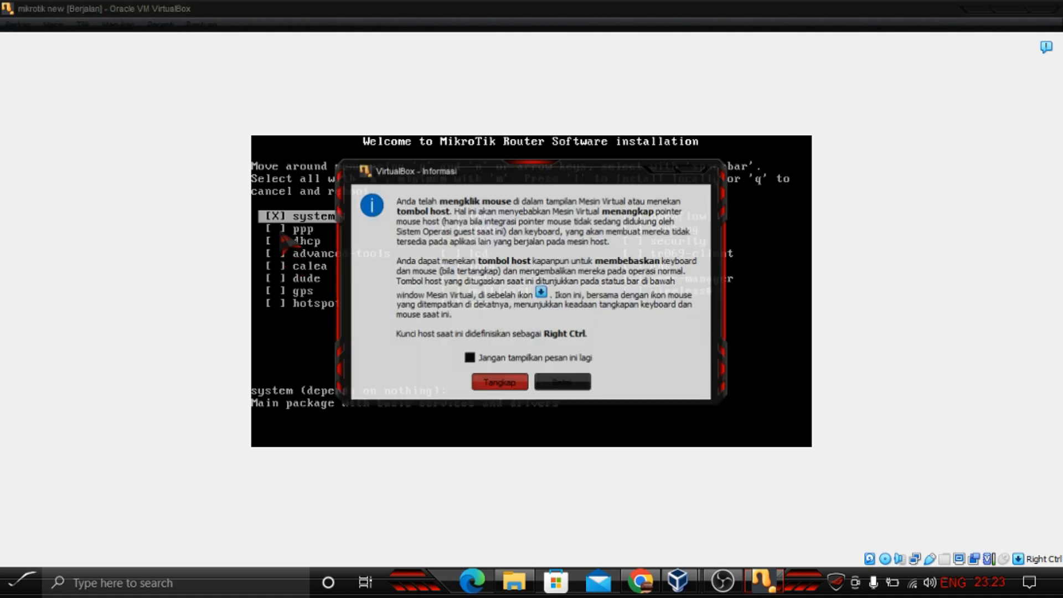
{"action": "left_click", "coordinate": [565, 384]}
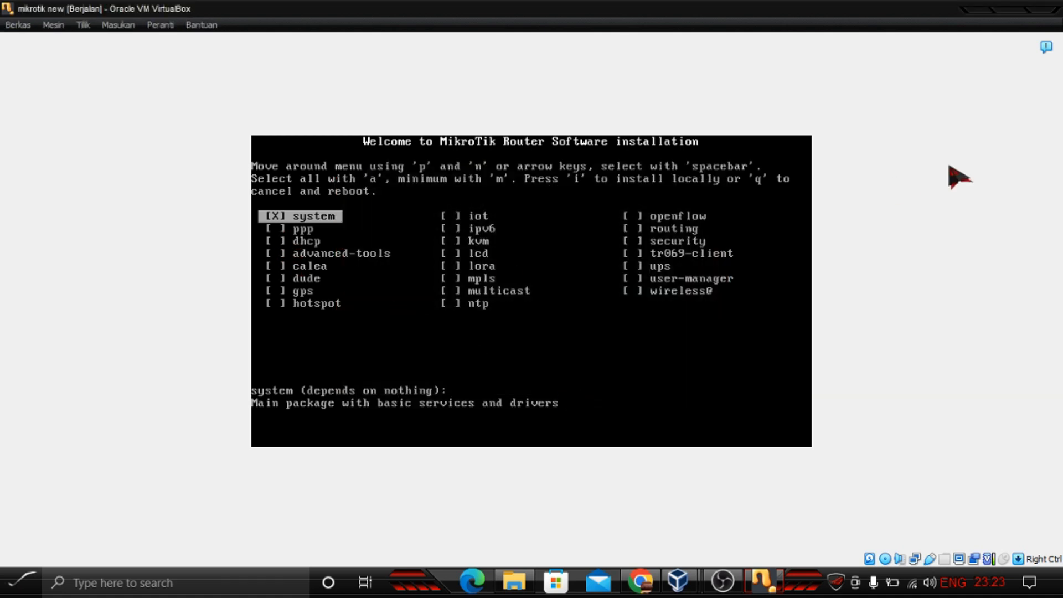
Step: Select every package in the MikroTik Router Software installation menu
{"action": "key", "text": "Down"}
{"action": "key", "text": "Down"}
{"action": "key", "text": "space"}
{"action": "key", "text": "Down"}
{"action": "key", "text": "space"}
{"action": "key", "text": "Down"}
{"action": "key", "text": "space"}
{"action": "key", "text": "Down"}
{"action": "key", "text": "space"}
{"action": "key", "text": "Down"}
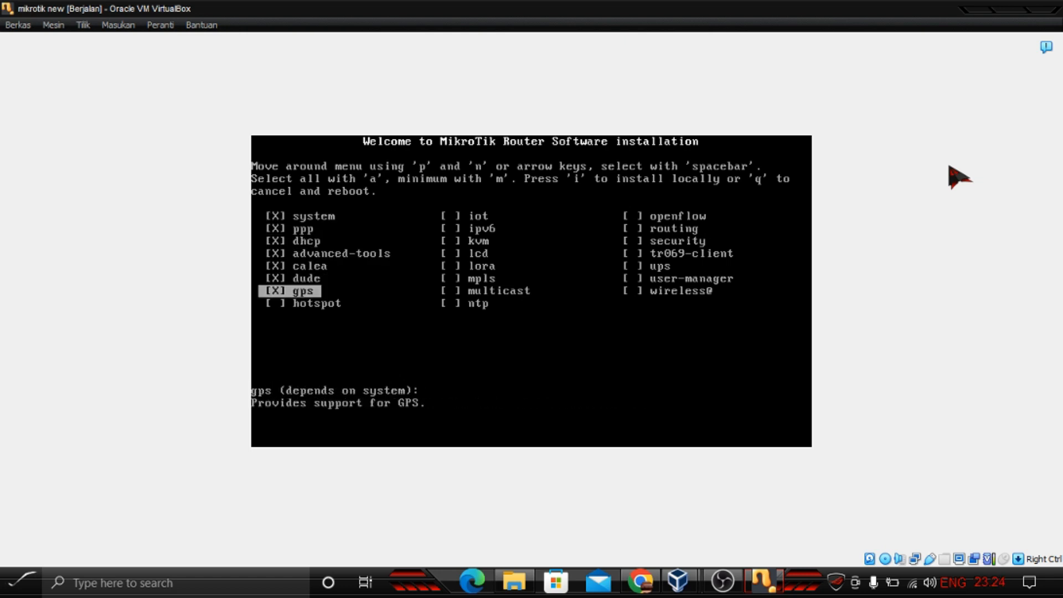
{"action": "key", "text": "Down"}
{"action": "key", "text": "space"}
{"action": "key", "text": "Down"}
{"action": "key", "text": "space"}
{"action": "key", "text": "Down"}
{"action": "key", "text": "space"}
{"action": "key", "text": "Down"}
{"action": "key", "text": "space"}
{"action": "key", "text": "Down"}
{"action": "key", "text": "space"}
{"action": "key", "text": "Down"}
{"action": "key", "text": "space"}
{"action": "key", "text": "Down"}
{"action": "key", "text": "space"}
{"action": "key", "text": "Down"}
{"action": "key", "text": "space"}
{"action": "key", "text": "Down"}
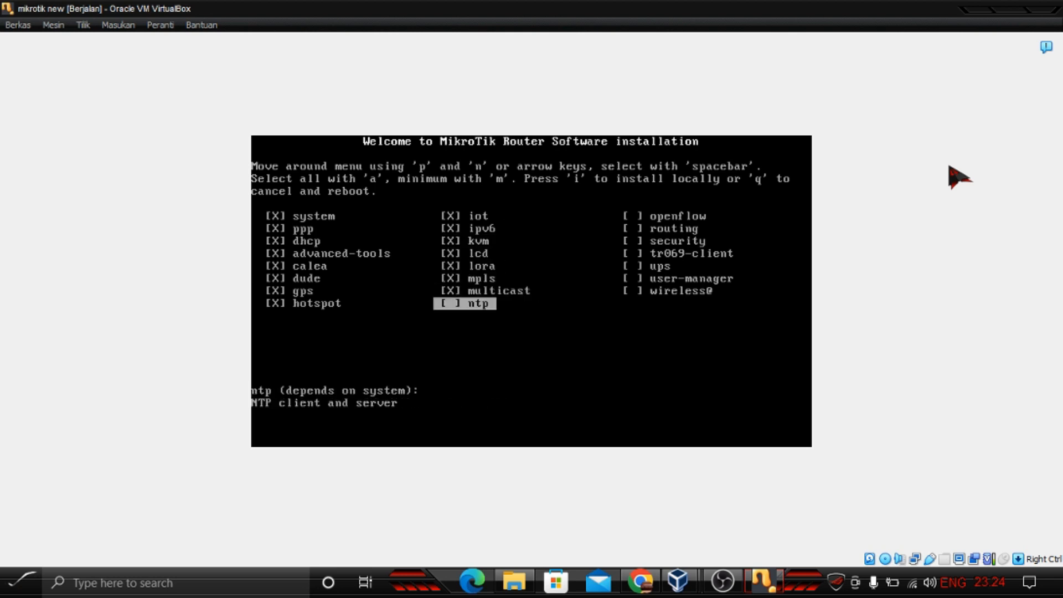
{"action": "key", "text": "Down"}
{"action": "key", "text": "space"}
{"action": "key", "text": "Down"}
{"action": "key", "text": "space"}
{"action": "key", "text": "Down"}
{"action": "key", "text": "space"}
{"action": "key", "text": "Down"}
{"action": "key", "text": "space"}
{"action": "key", "text": "Down"}
{"action": "key", "text": "space"}
{"action": "key", "text": "Down"}
{"action": "key", "text": "space"}
{"action": "key", "text": "Down"}
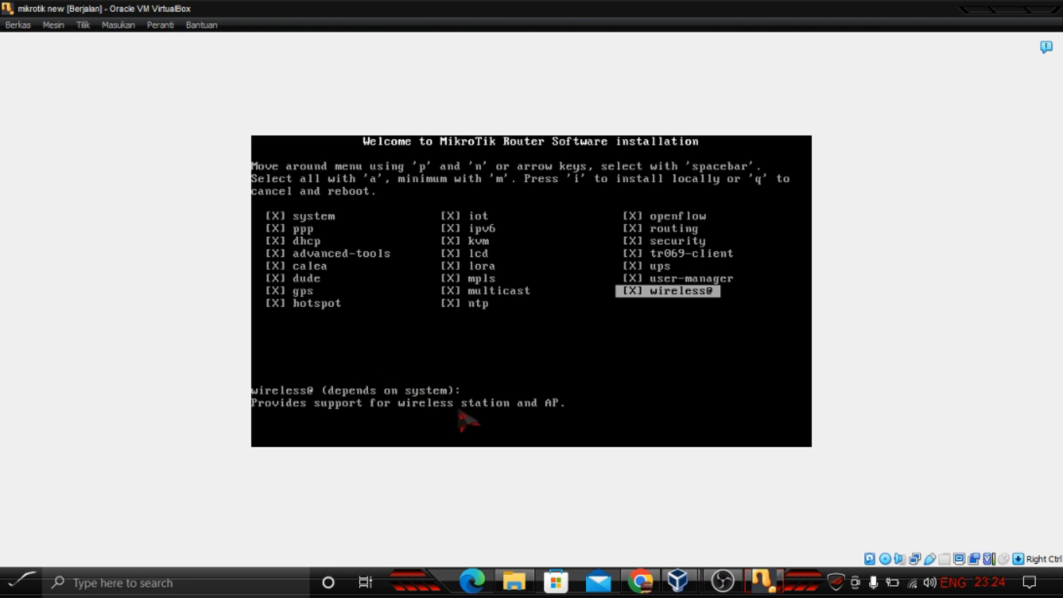
Step: Start the local installation, answer no to keeping the old configuration and yes to erasing the disk
{"action": "key", "text": "i"}
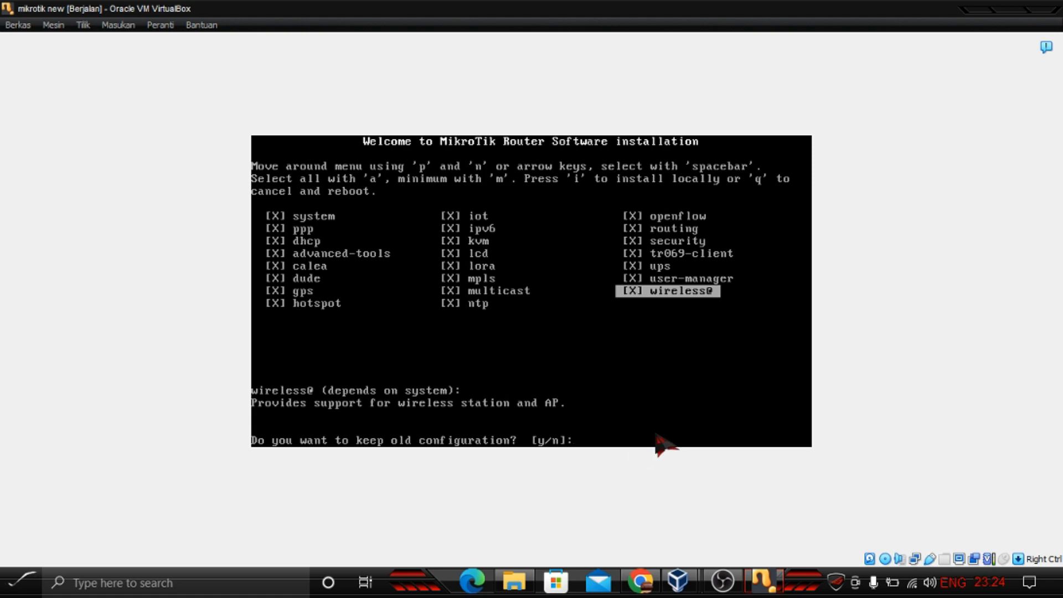
{"action": "type", "text": "n]:"}
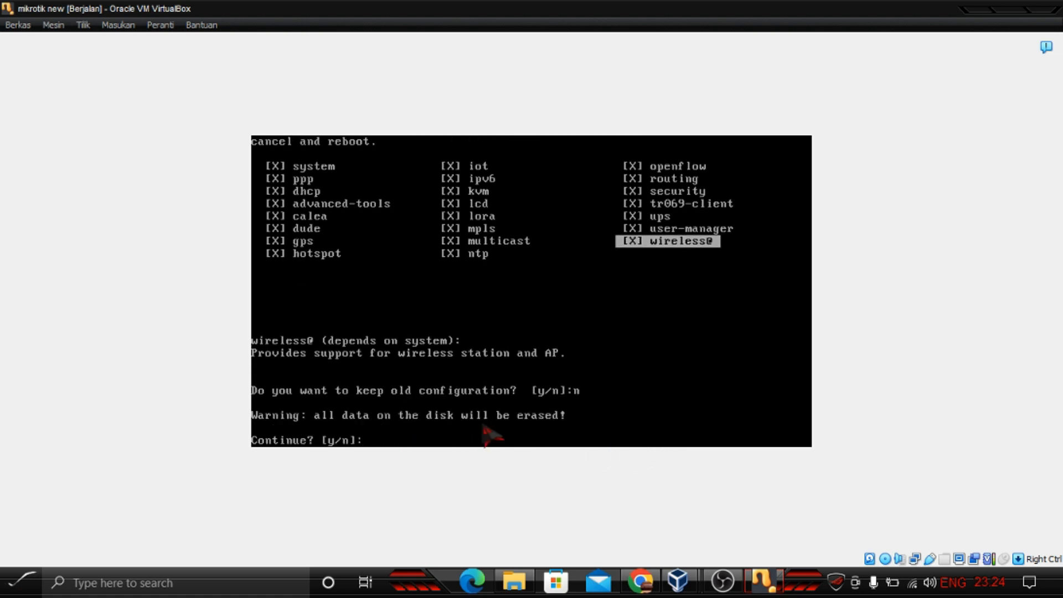
{"action": "type", "text": "y"}
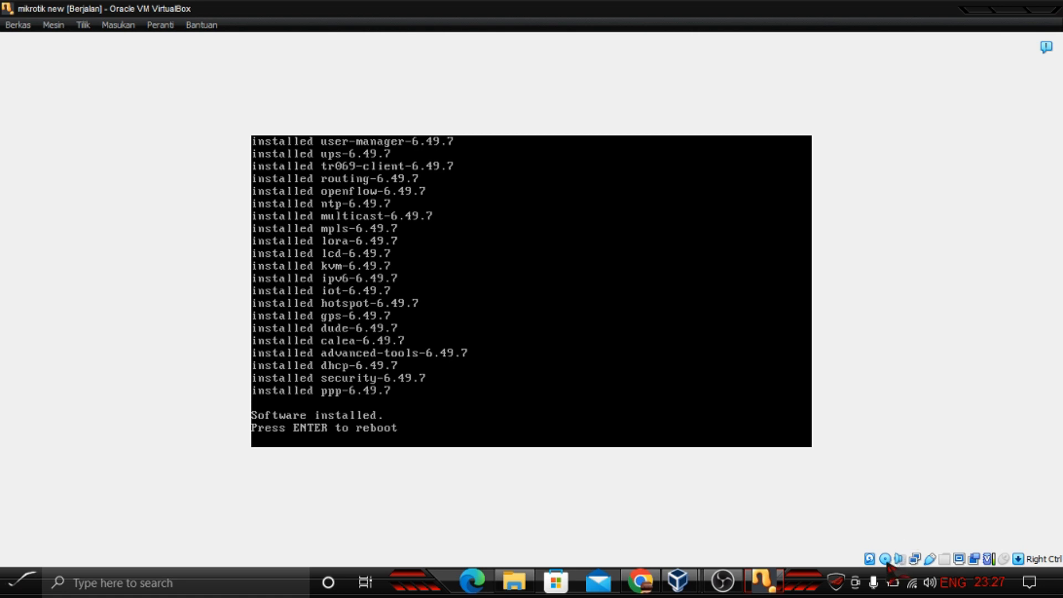
Step: Force-eject the mikrotik-6.49.7 ISO from the virtual optical drive and reboot the router
{"action": "left_click", "coordinate": [886, 559]}
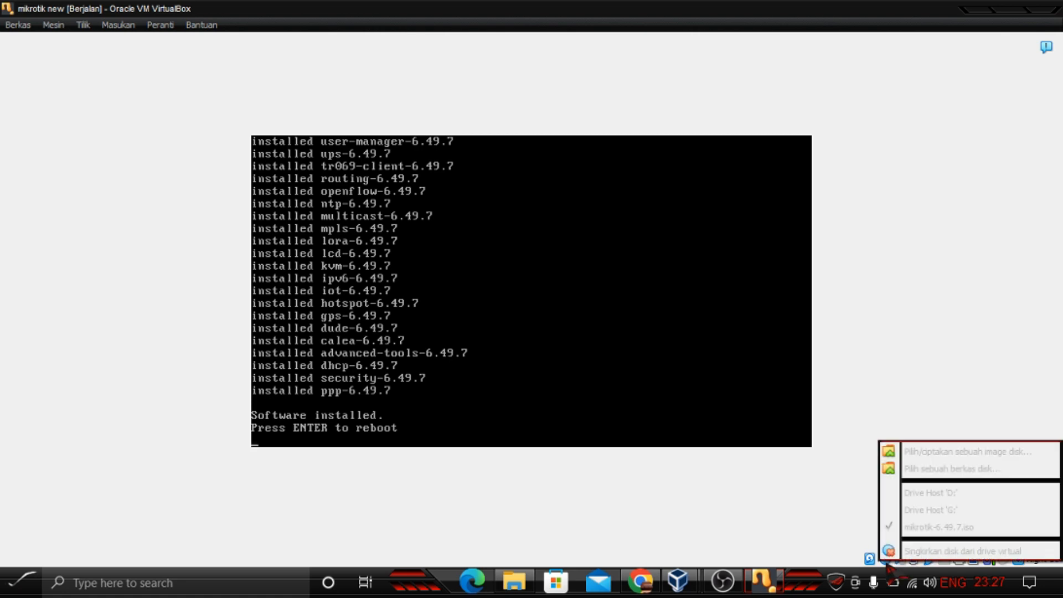
{"action": "left_click", "coordinate": [947, 552]}
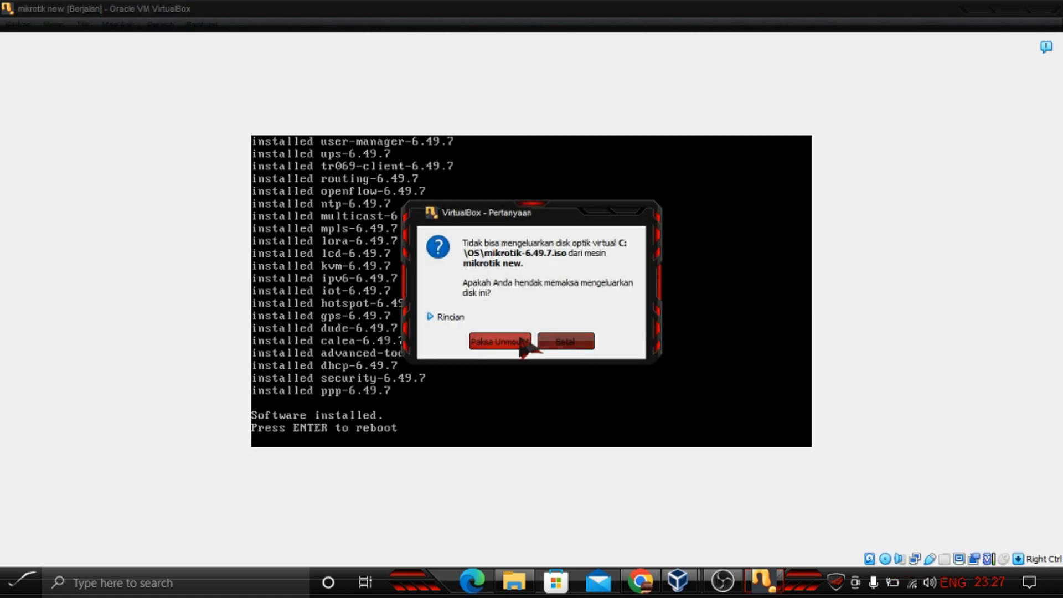
{"action": "left_click", "coordinate": [493, 343]}
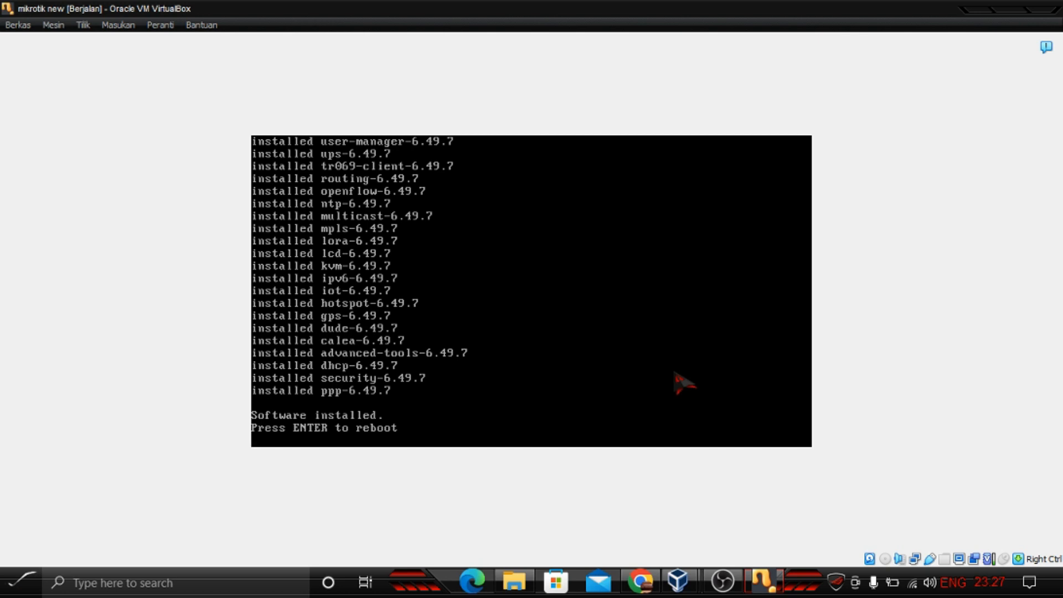
{"action": "left_click", "coordinate": [887, 562]}
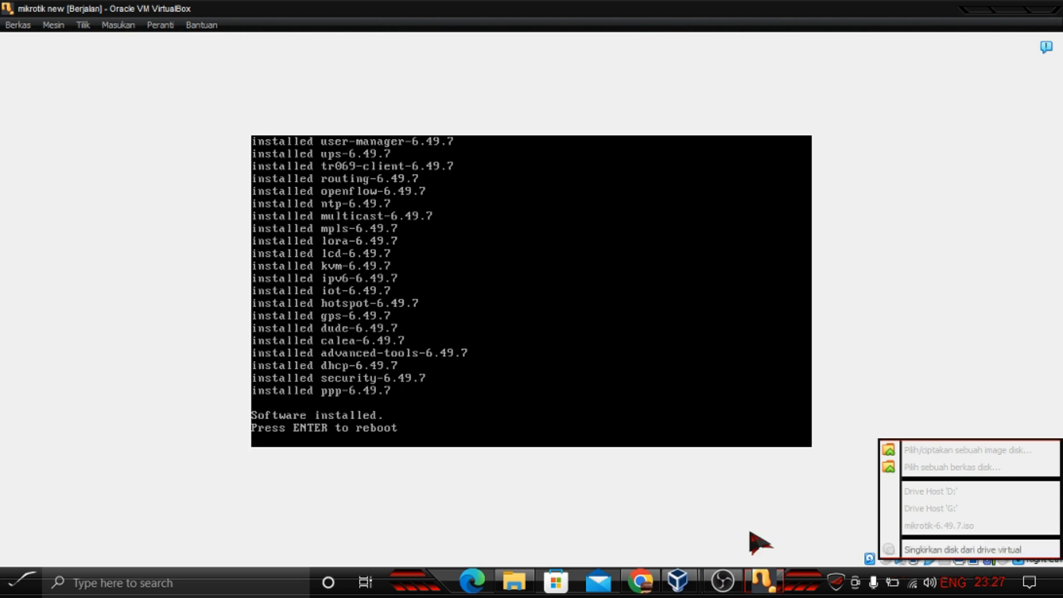
{"action": "left_click", "coordinate": [702, 521]}
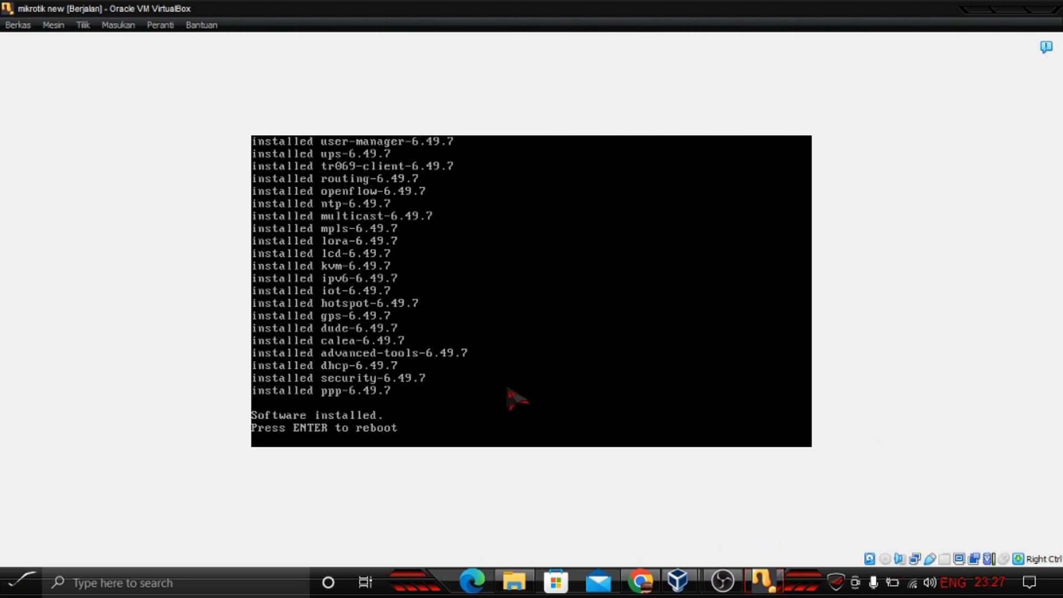
{"action": "key", "text": "Return"}
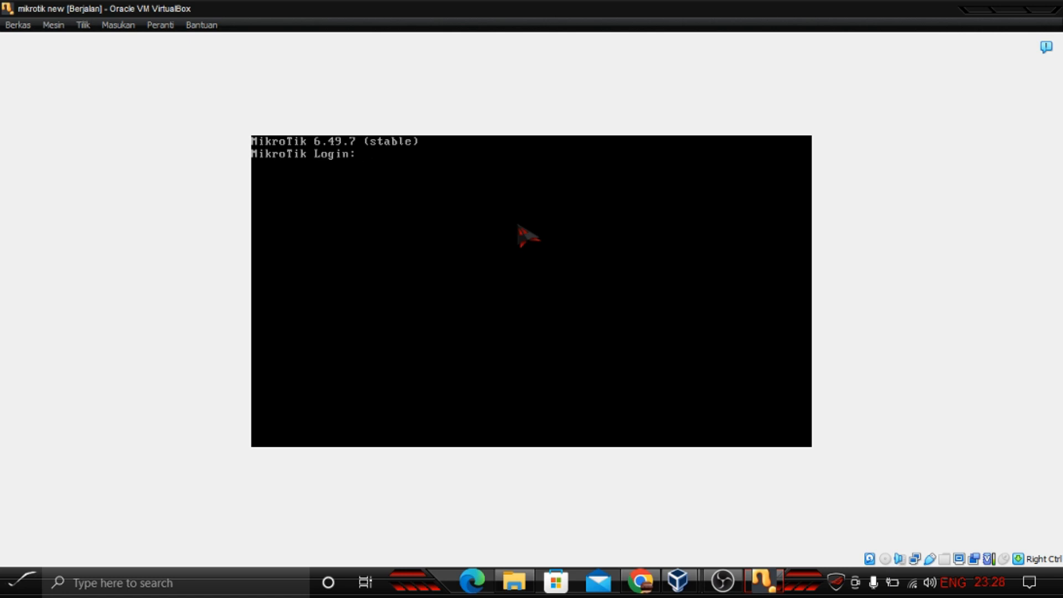
Step: Log in to the router as admin with an empty password and decline viewing the software license
{"action": "type", "text": "admin"}
{"action": "key", "text": "Return"}
{"action": "key", "text": "Return"}
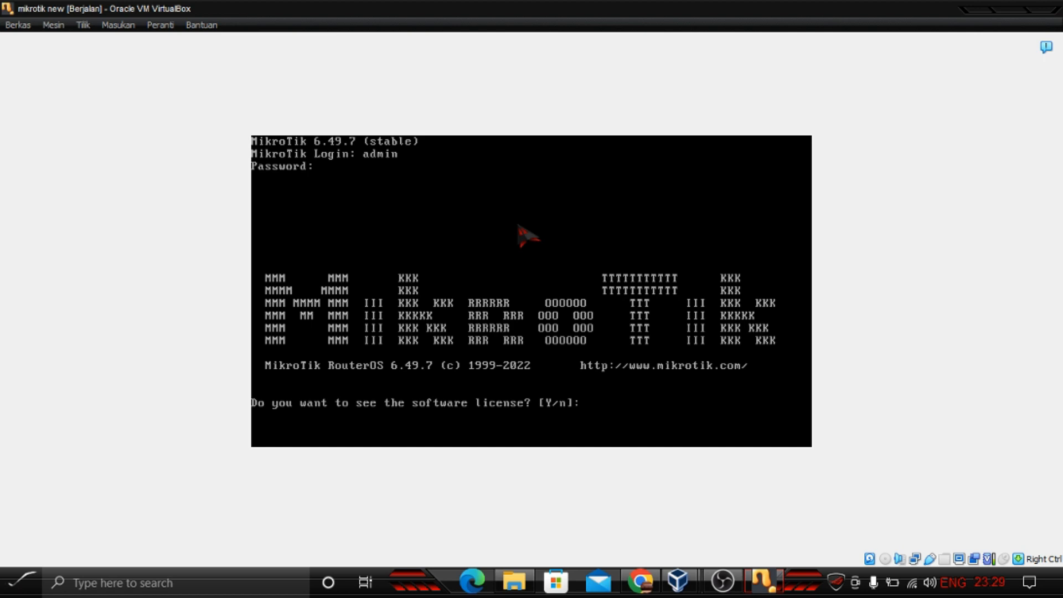
{"action": "type", "text": "n"}
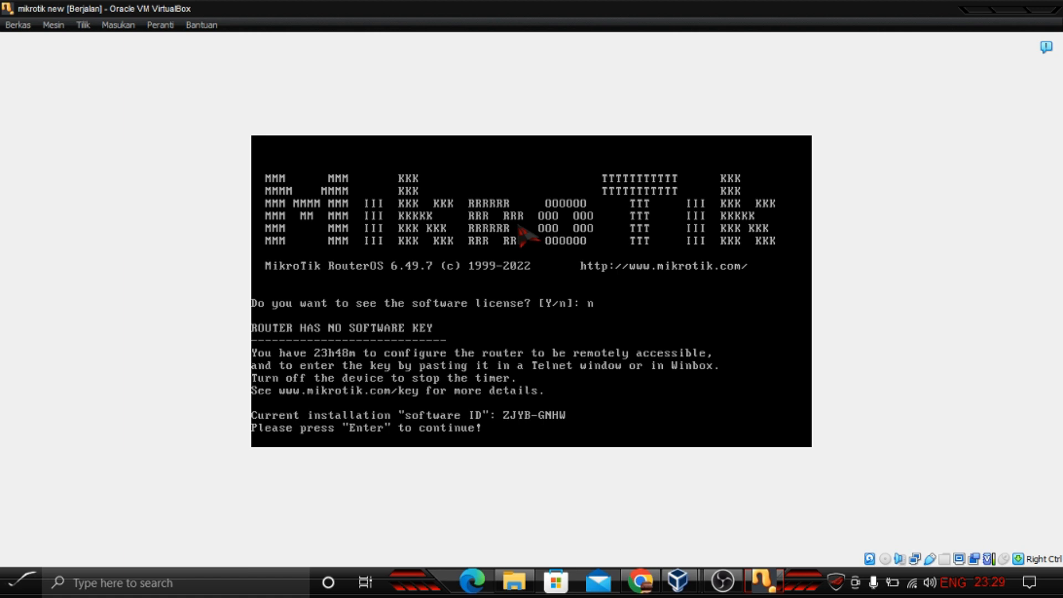
{"action": "key", "text": "Return"}
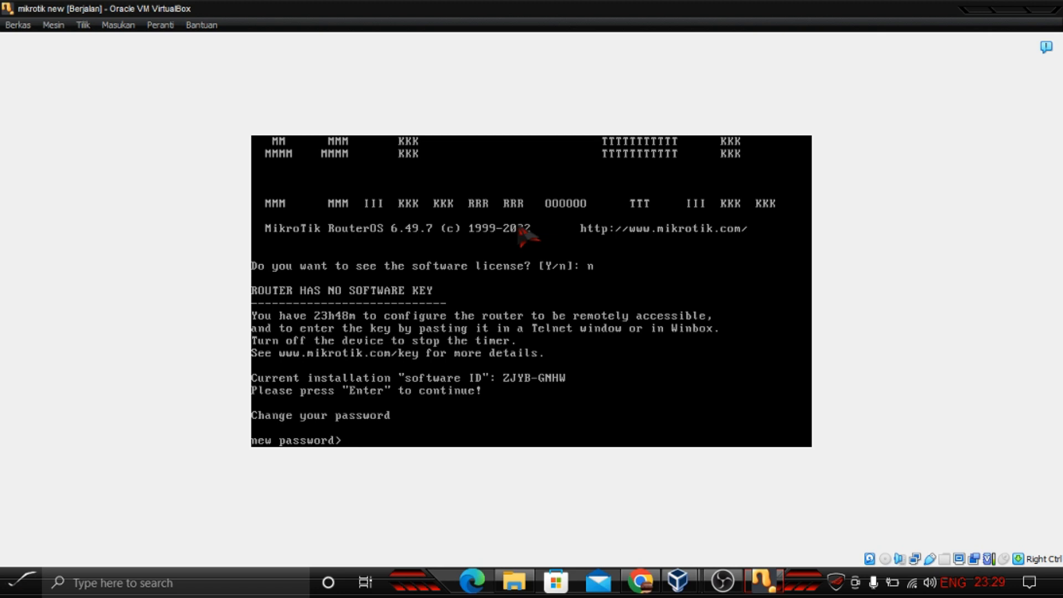
Step: Enter and repeat a new admin password for the router
{"action": "type", "text": "***********"}
{"action": "key", "text": "Return"}
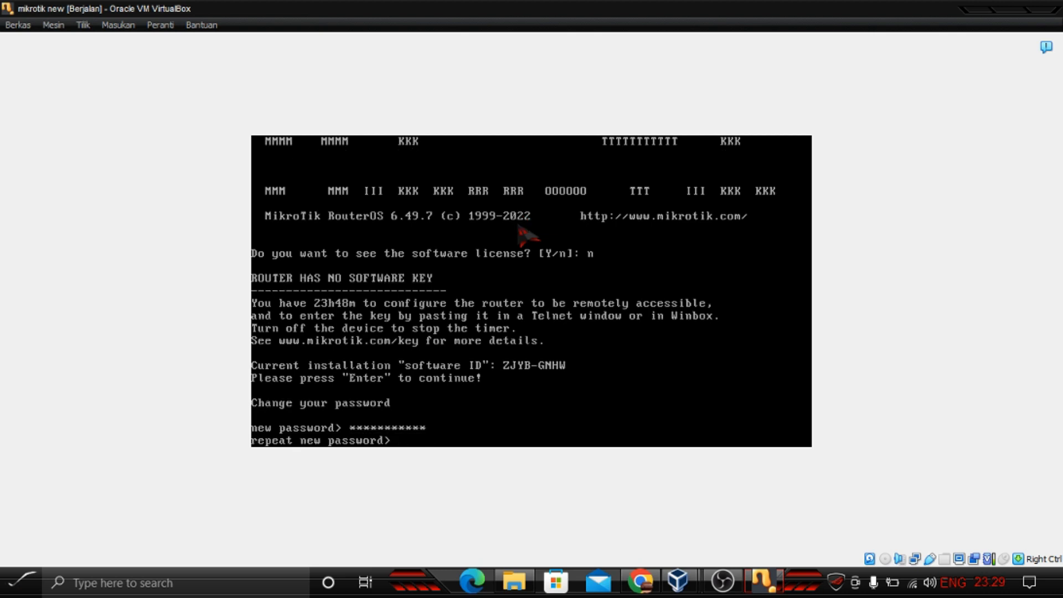
{"action": "type", "text": "***********"}
{"action": "key", "text": "Return"}
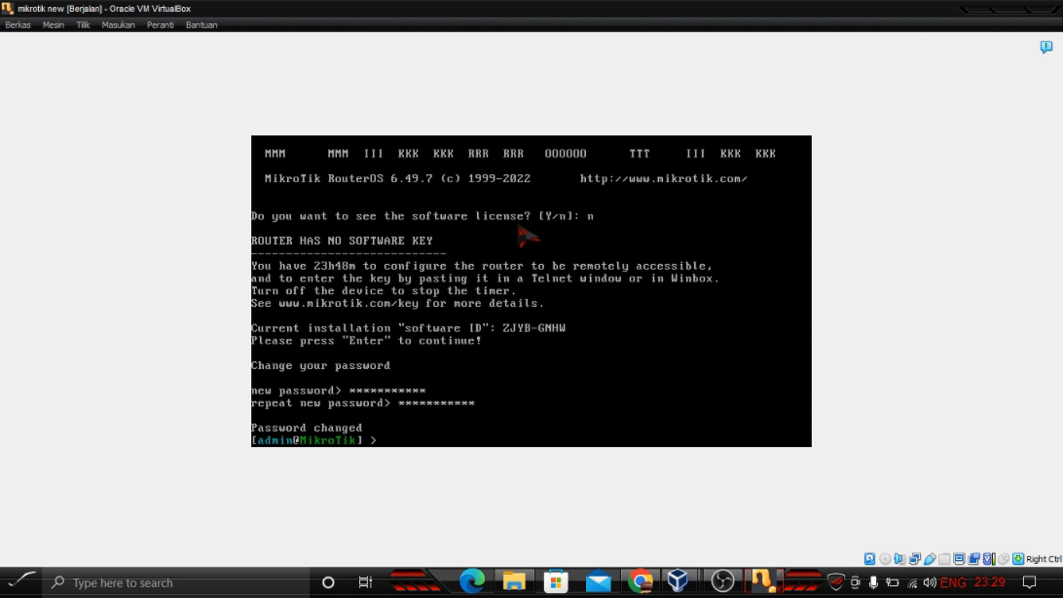
Step: Minimize the virtual machine and manager windows and launch WinBox from the desktop
{"action": "left_click", "coordinate": [979, 18]}
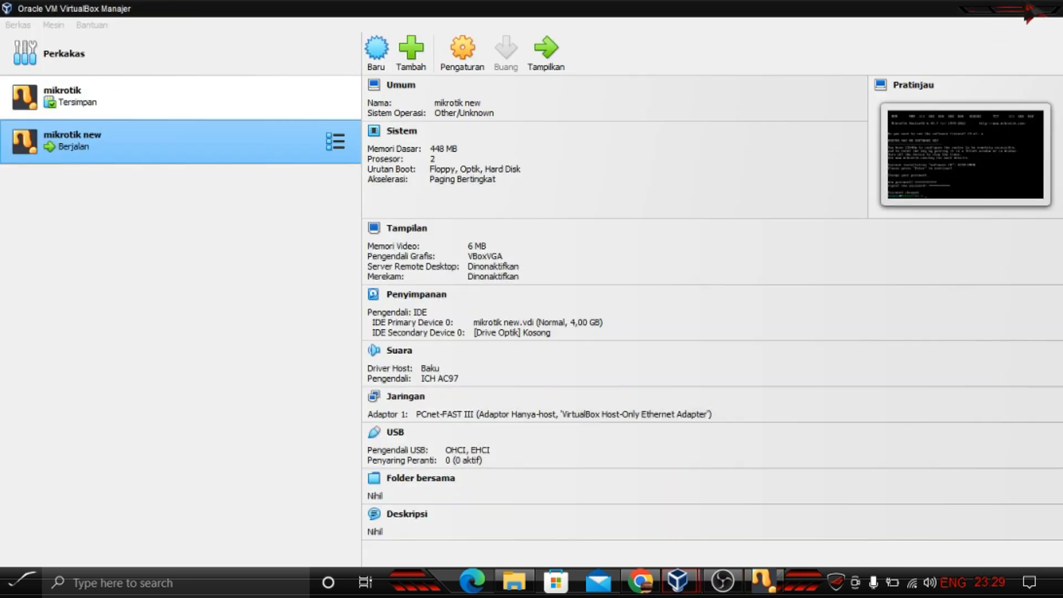
{"action": "left_click", "coordinate": [979, 9]}
{"action": "right_click", "coordinate": [770, 132]}
{"action": "left_click", "coordinate": [814, 169]}
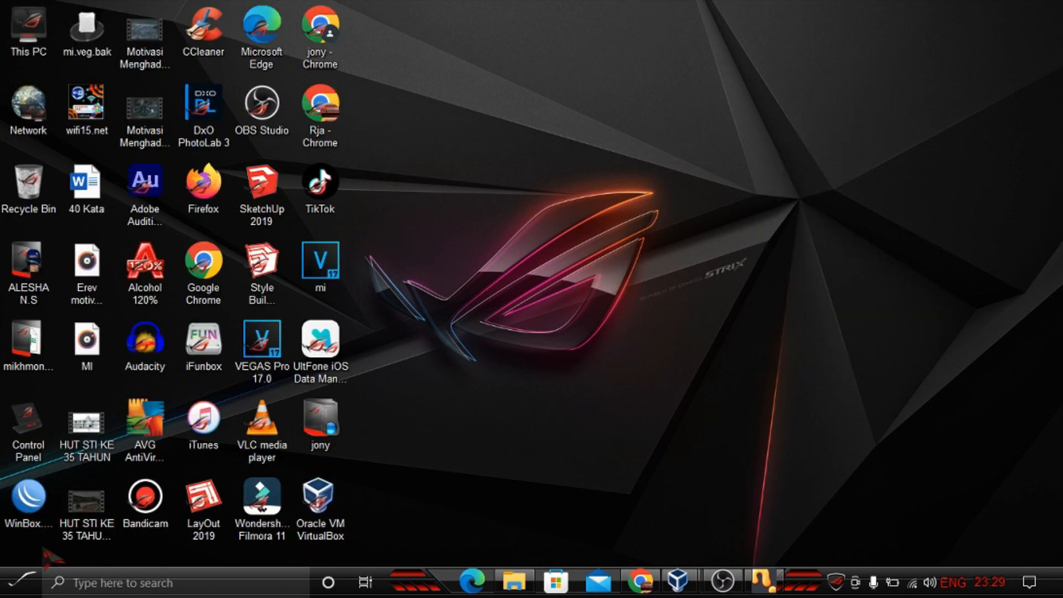
{"action": "left_click", "coordinate": [53, 516]}
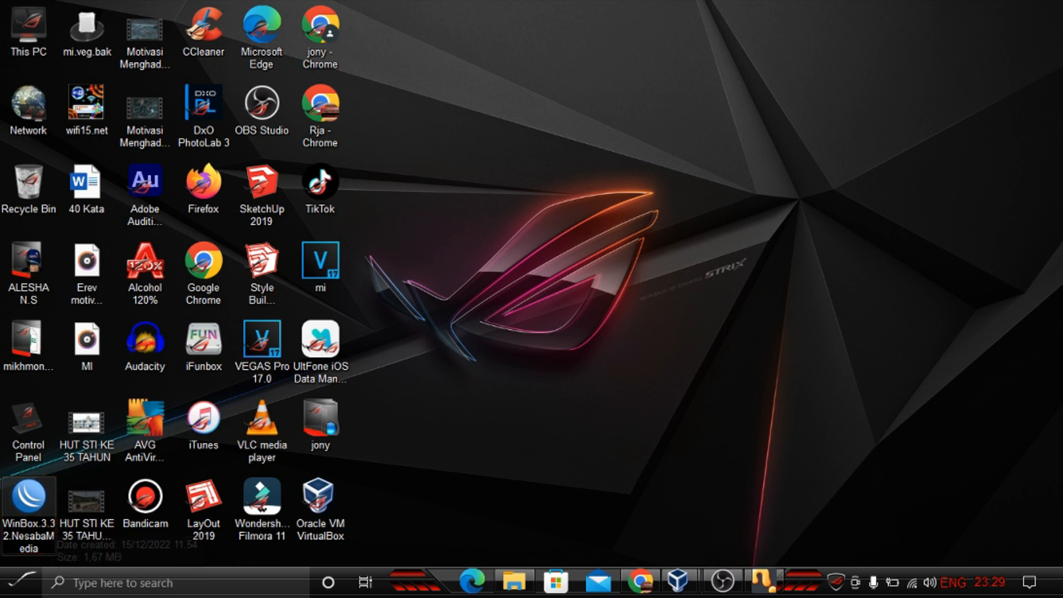
{"action": "double_click", "coordinate": [40, 523]}
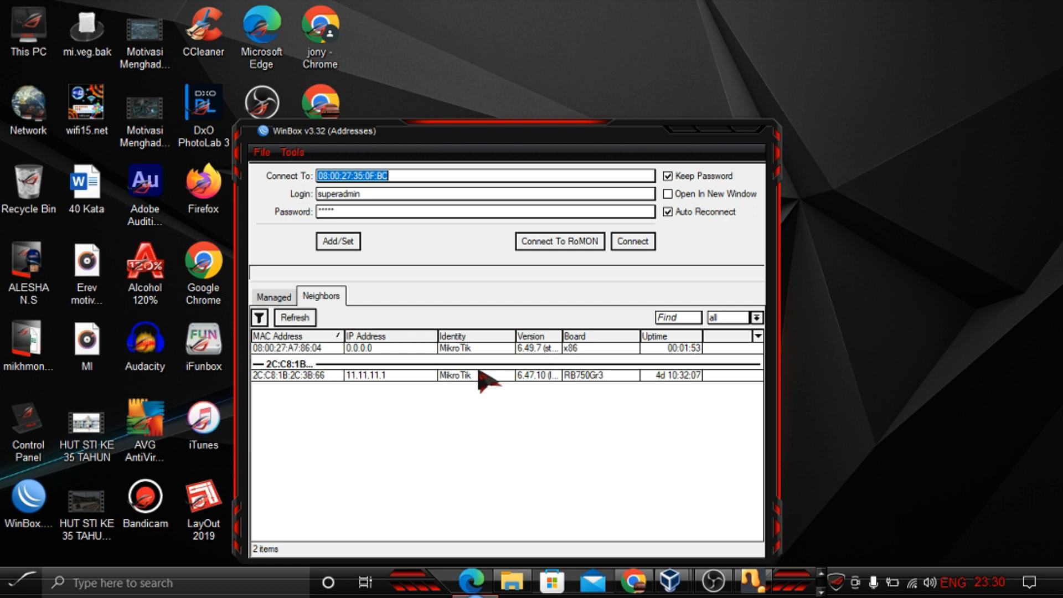
Step: Connect WinBox to the router's MAC address 08:00:27:A7:86:04 as admin with the account password, then dismiss the welcome notice
{"action": "left_click", "coordinate": [379, 348]}
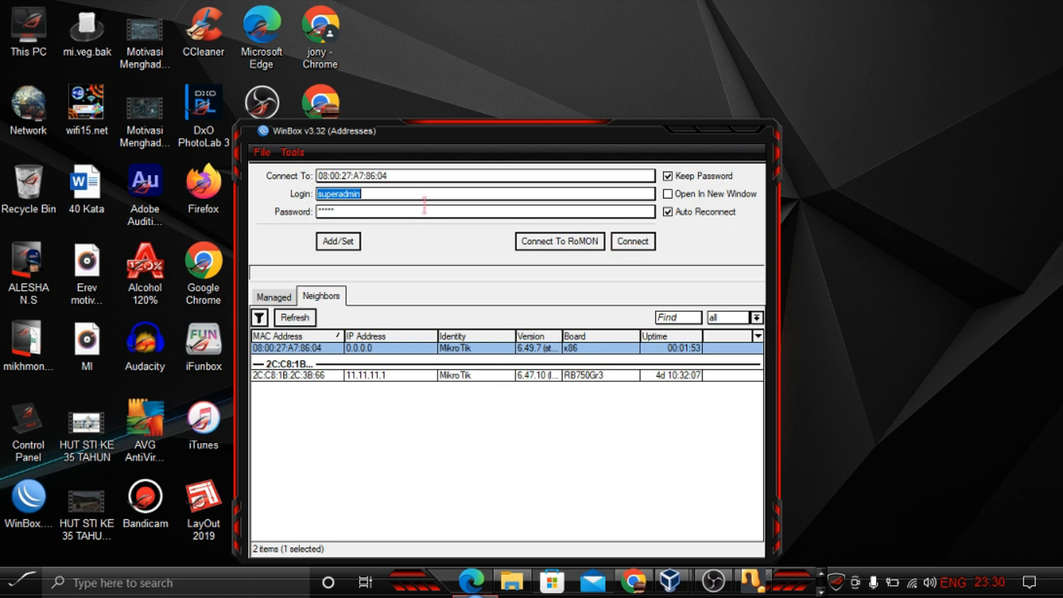
{"action": "key", "text": "BackSpace"}
{"action": "type", "text": "admin"}
{"action": "key", "text": "Tab"}
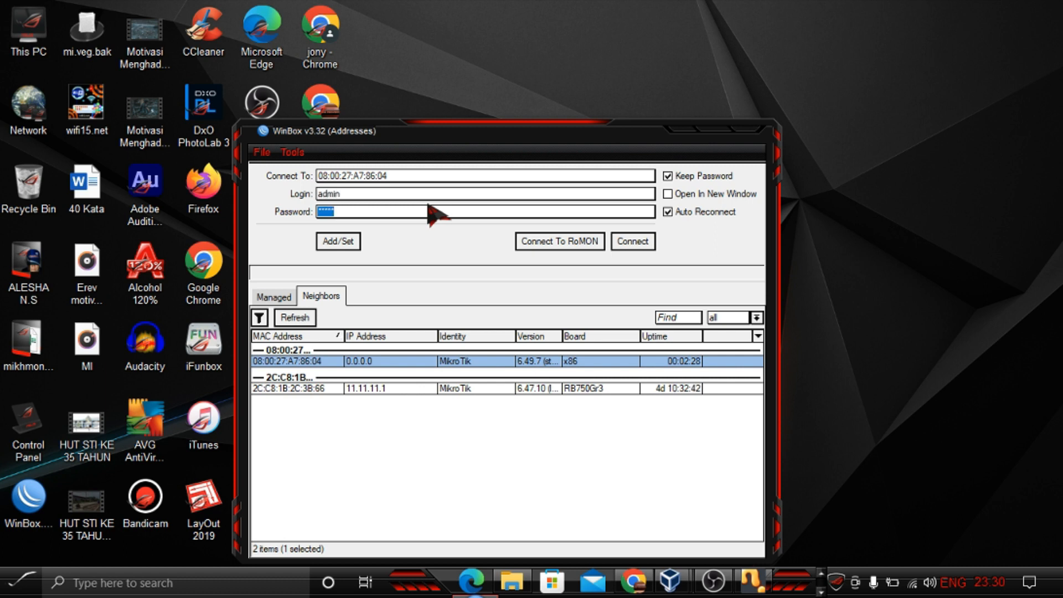
{"action": "key", "text": "BackSpace"}
{"action": "type", "text": "***********"}
{"action": "key", "text": "Return"}
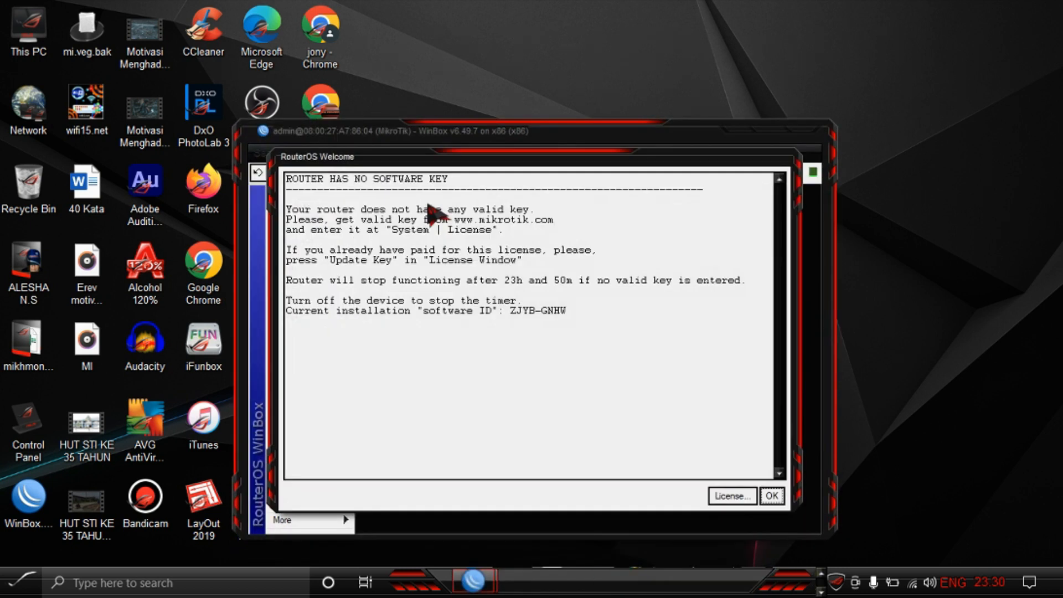
{"action": "left_click", "coordinate": [773, 496]}
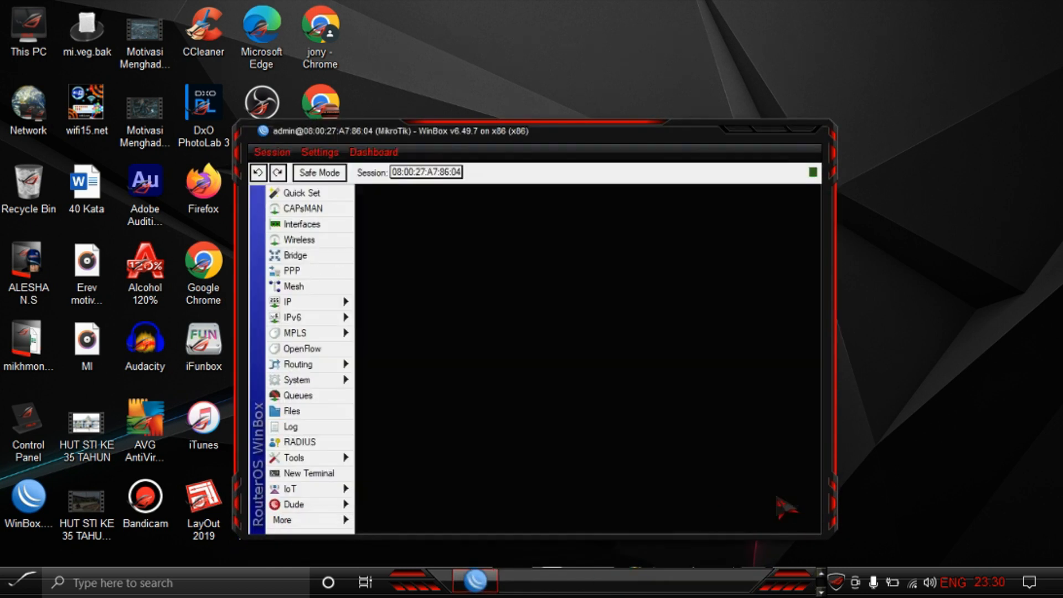
Step: Maximize WinBox and open the Interfaces, Bridge, Mesh and OpenFlow windows and the System menu to check installed features
{"action": "double_click", "coordinate": [775, 138]}
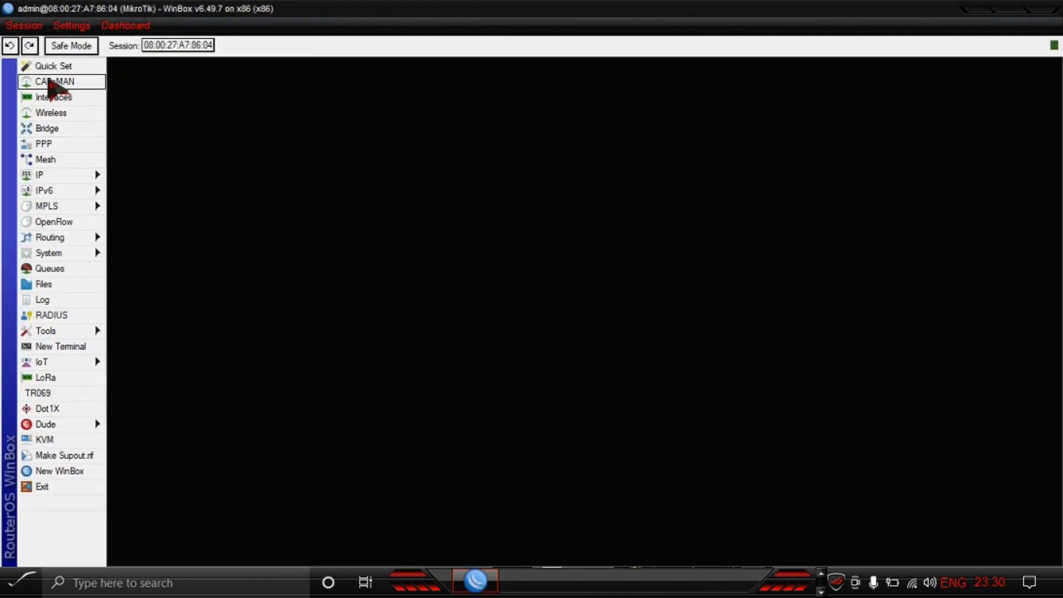
{"action": "left_click", "coordinate": [46, 99]}
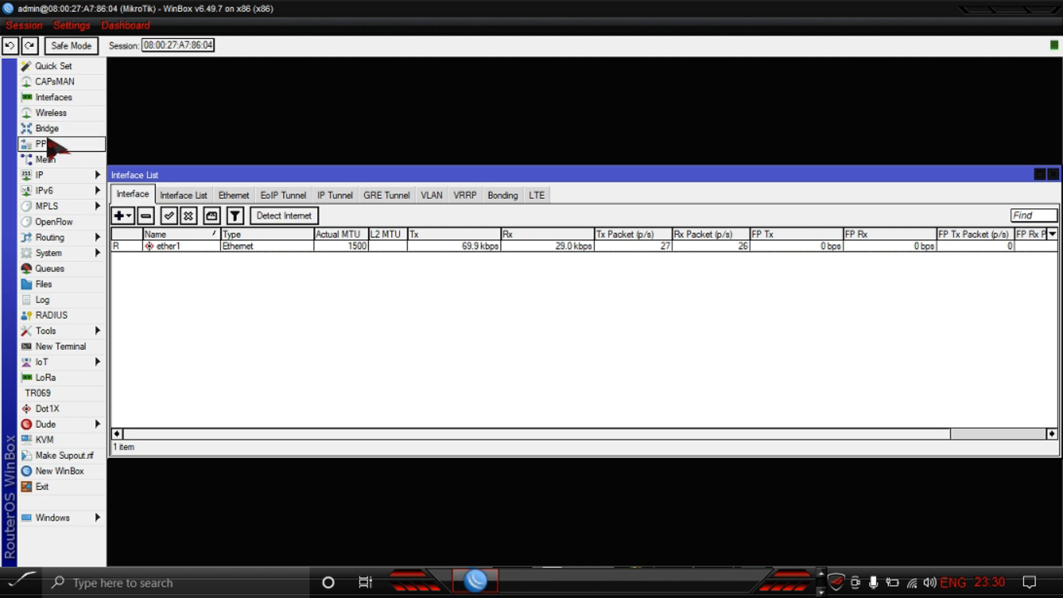
{"action": "left_click", "coordinate": [47, 131]}
{"action": "left_click", "coordinate": [46, 159]}
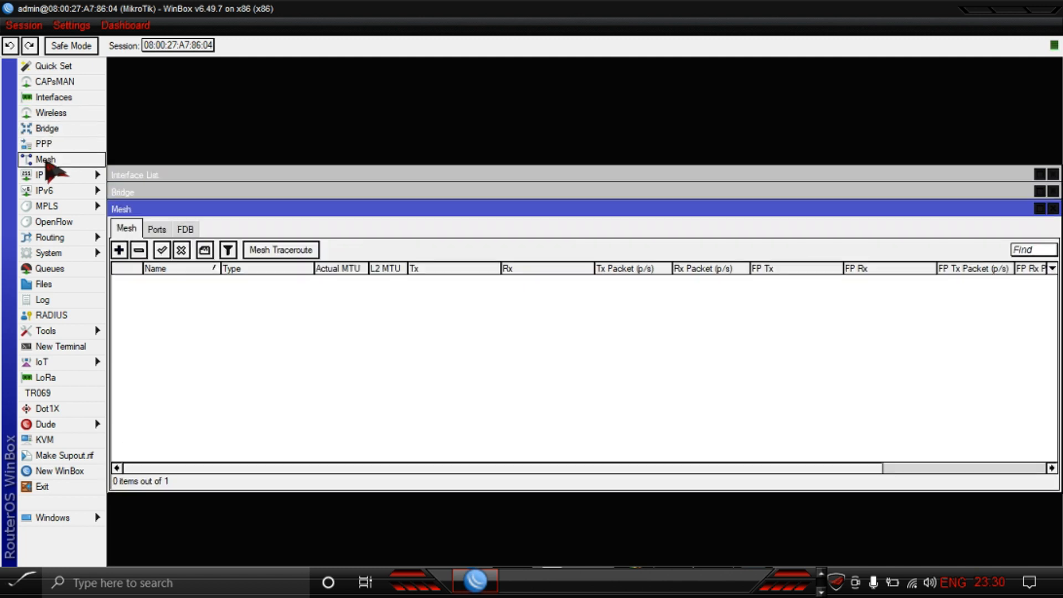
{"action": "left_click", "coordinate": [49, 222]}
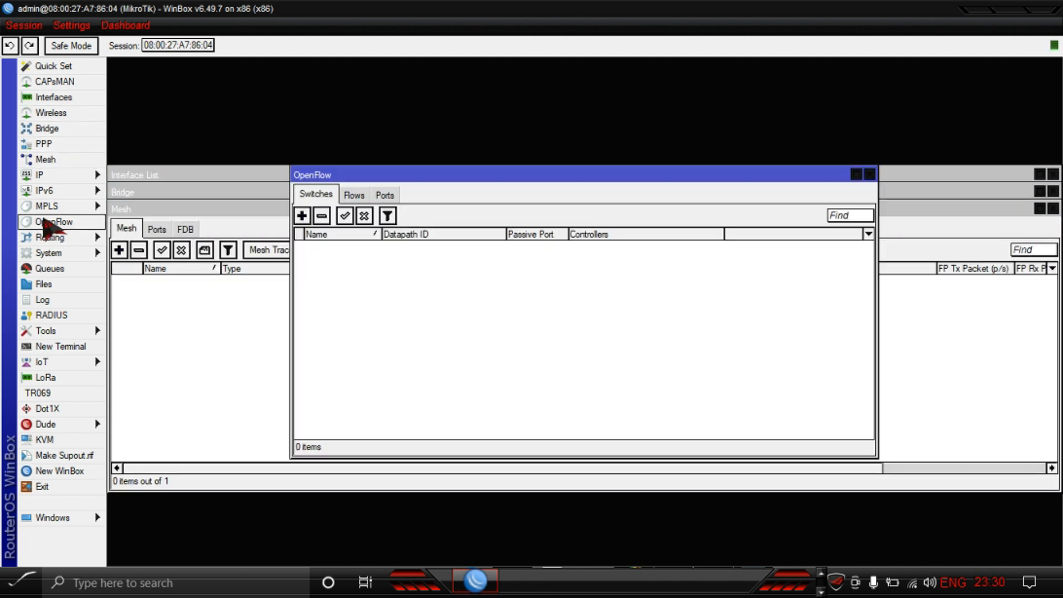
{"action": "left_click", "coordinate": [50, 237]}
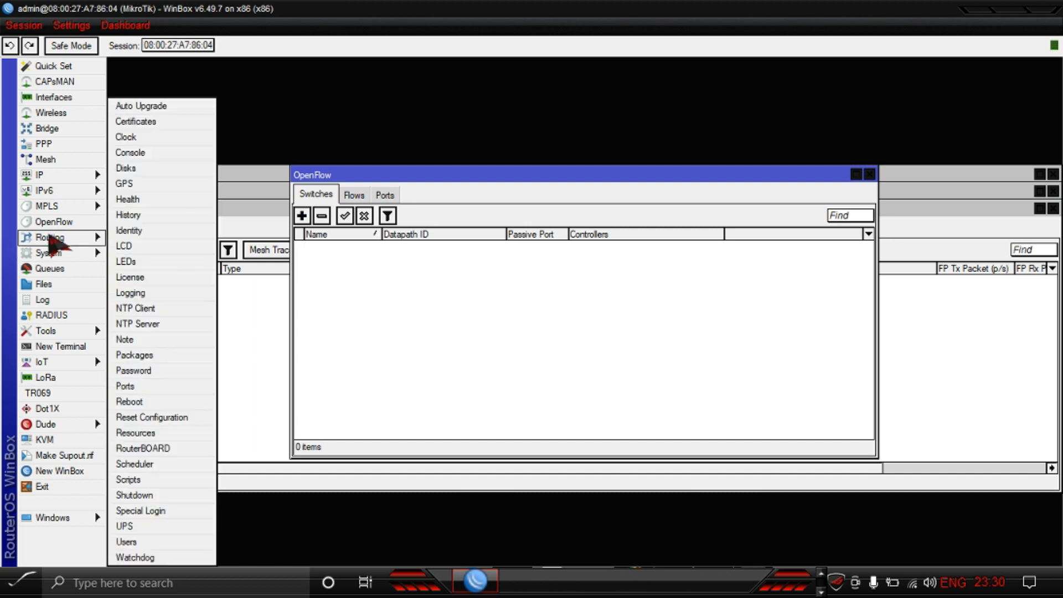
{"action": "mouse_move", "coordinate": [58, 176]}
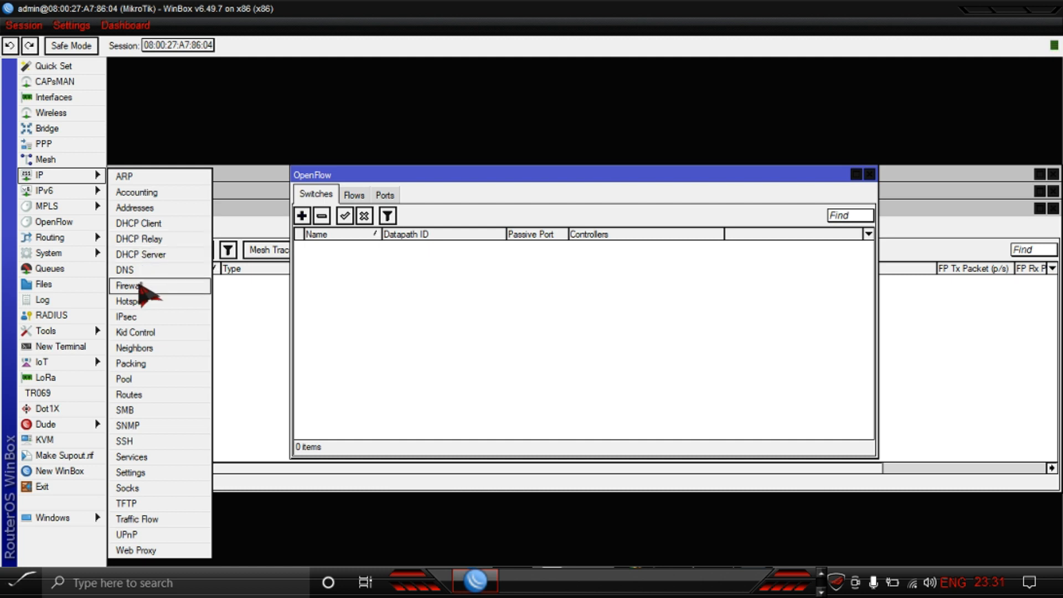
Step: Open the IP Firewall, IP Addresses, Files, PPP and Queues windows to check installed features
{"action": "left_click", "coordinate": [143, 285]}
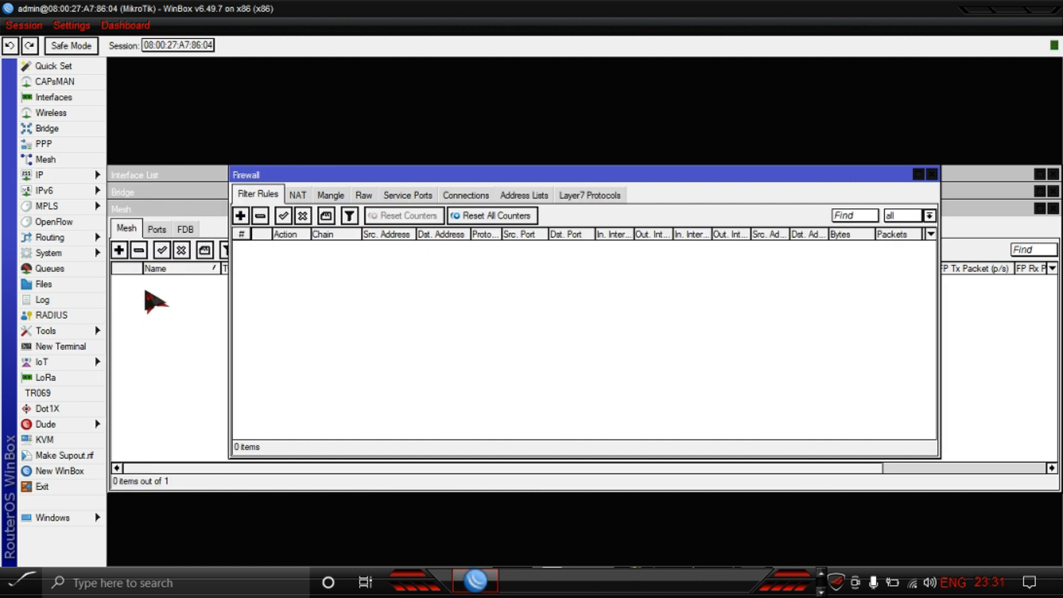
{"action": "left_click", "coordinate": [47, 181]}
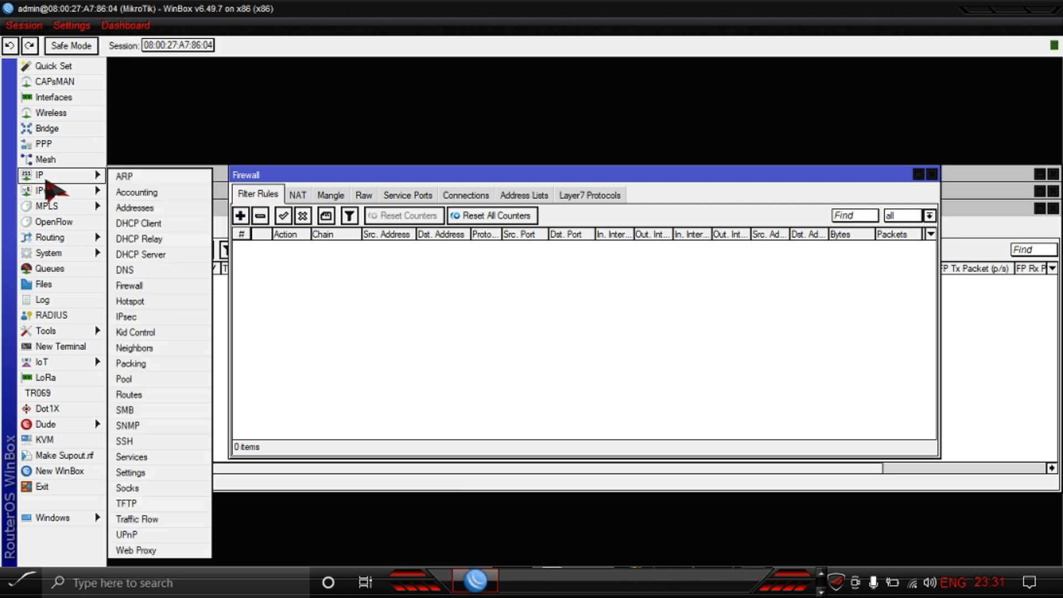
{"action": "left_click", "coordinate": [139, 209]}
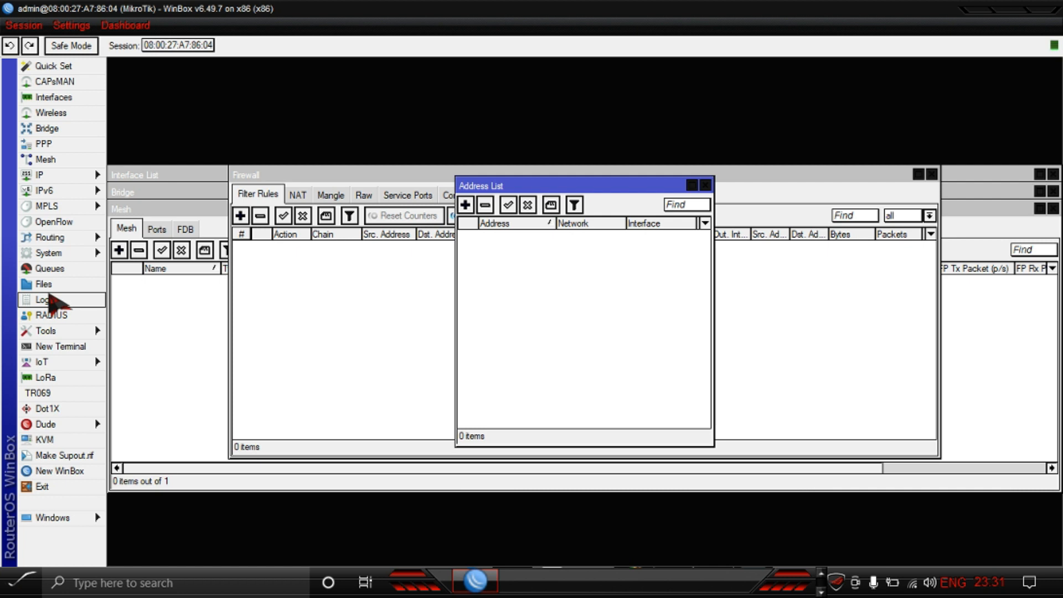
{"action": "left_click", "coordinate": [47, 285]}
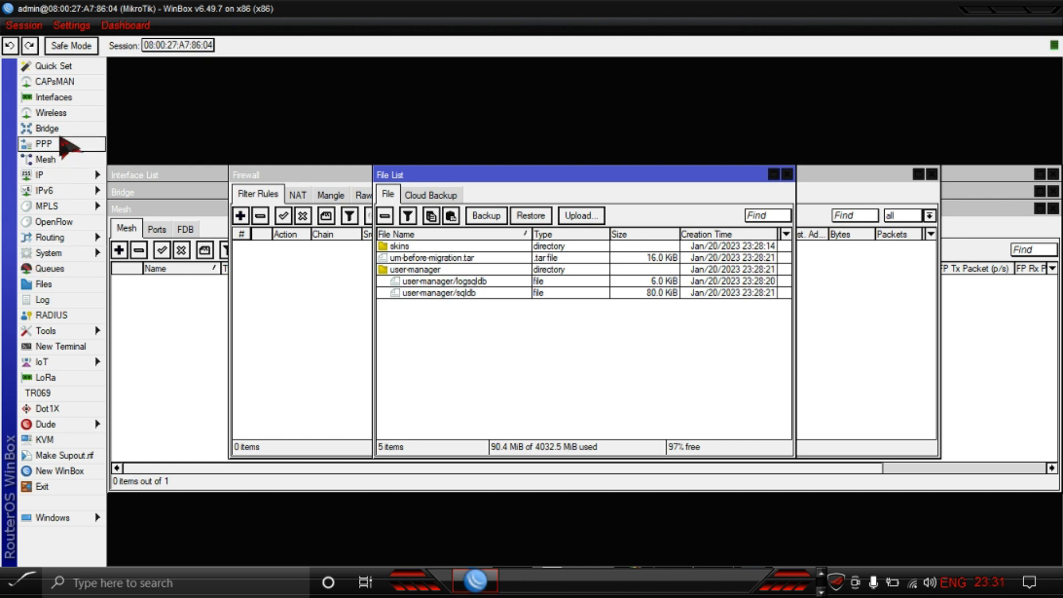
{"action": "left_click", "coordinate": [44, 145]}
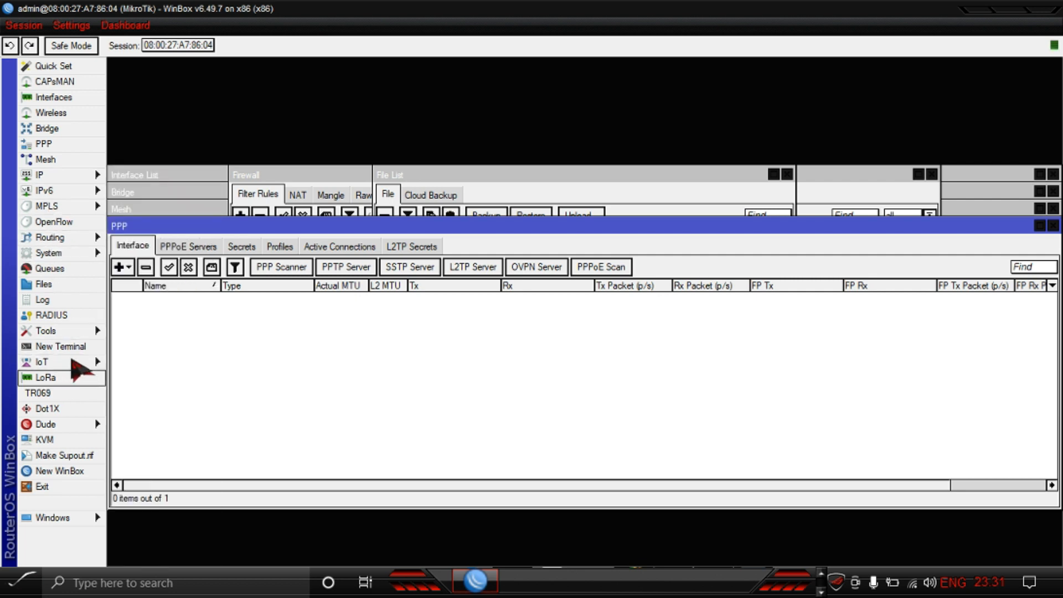
{"action": "left_click", "coordinate": [53, 269]}
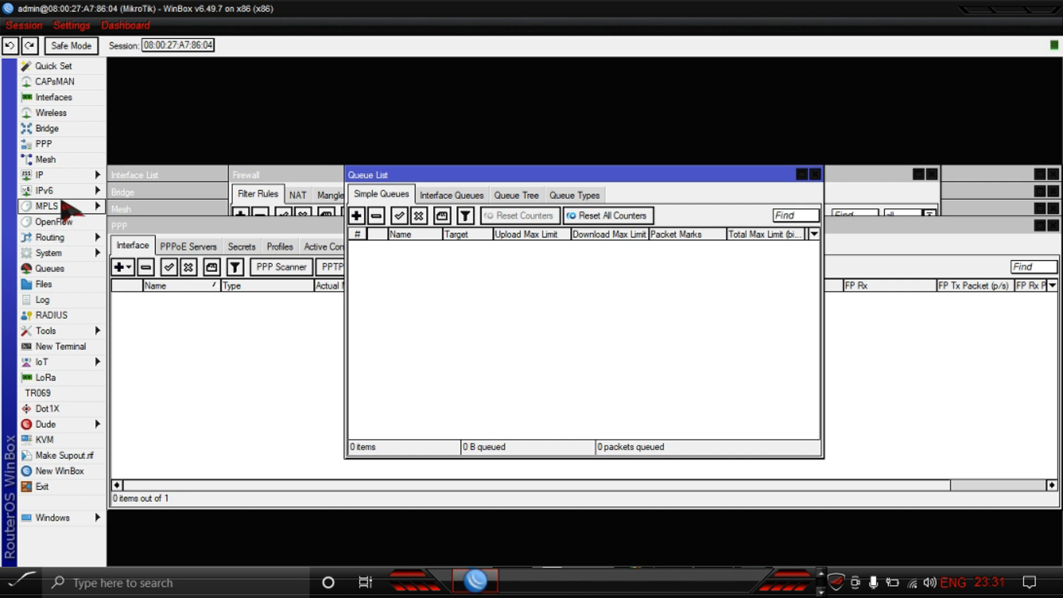
{"action": "mouse_move", "coordinate": [47, 178]}
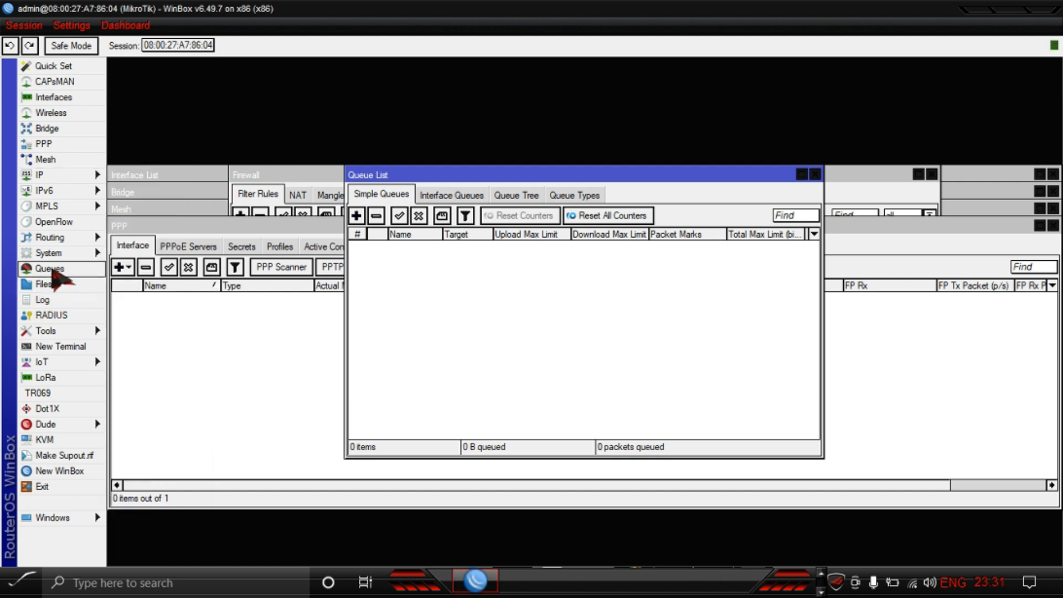
Step: Close all the open WinBox feature windows, including Queues, PPP, Files, Firewall, OpenFlow and Bridge
{"action": "left_click", "coordinate": [816, 175]}
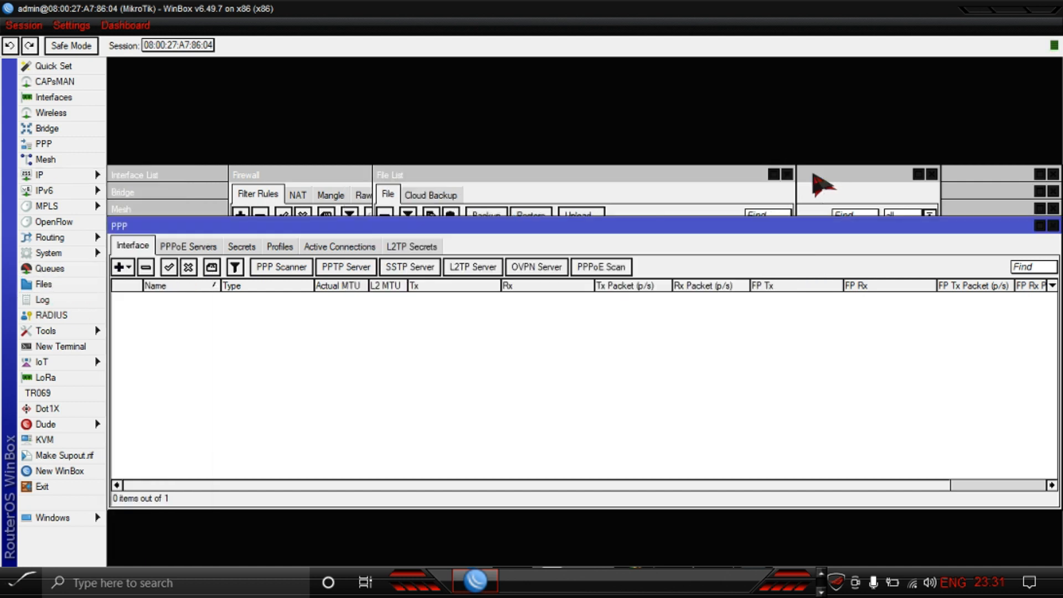
{"action": "left_click", "coordinate": [1054, 226]}
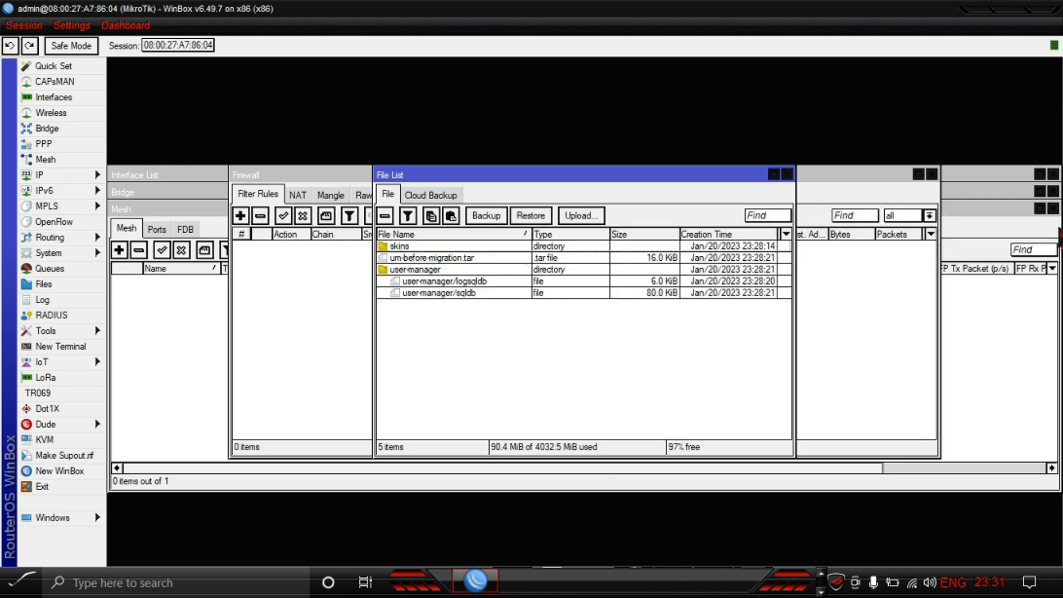
{"action": "left_click", "coordinate": [787, 175]}
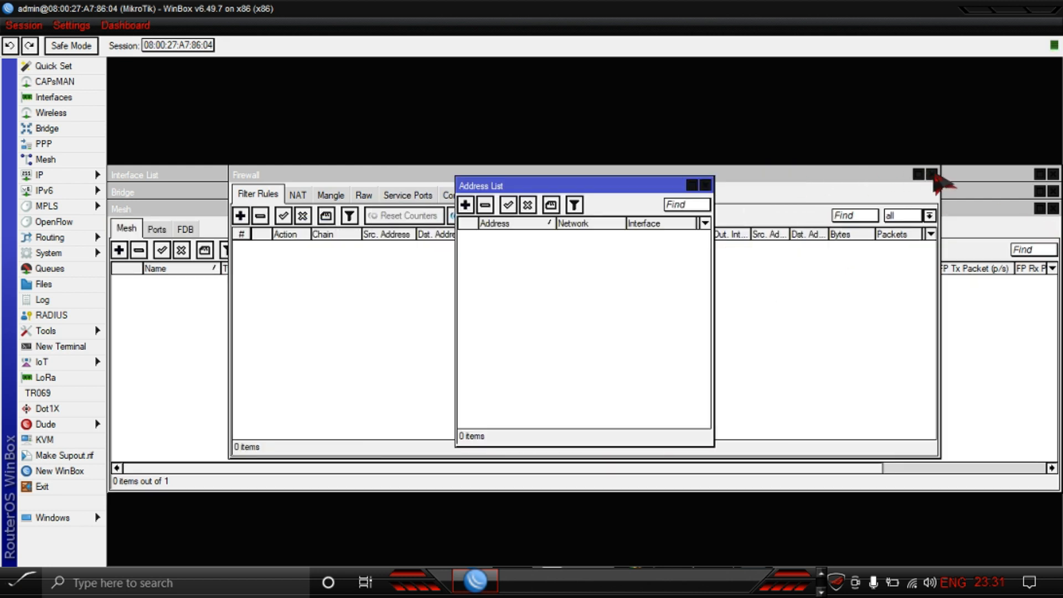
{"action": "left_click", "coordinate": [705, 184]}
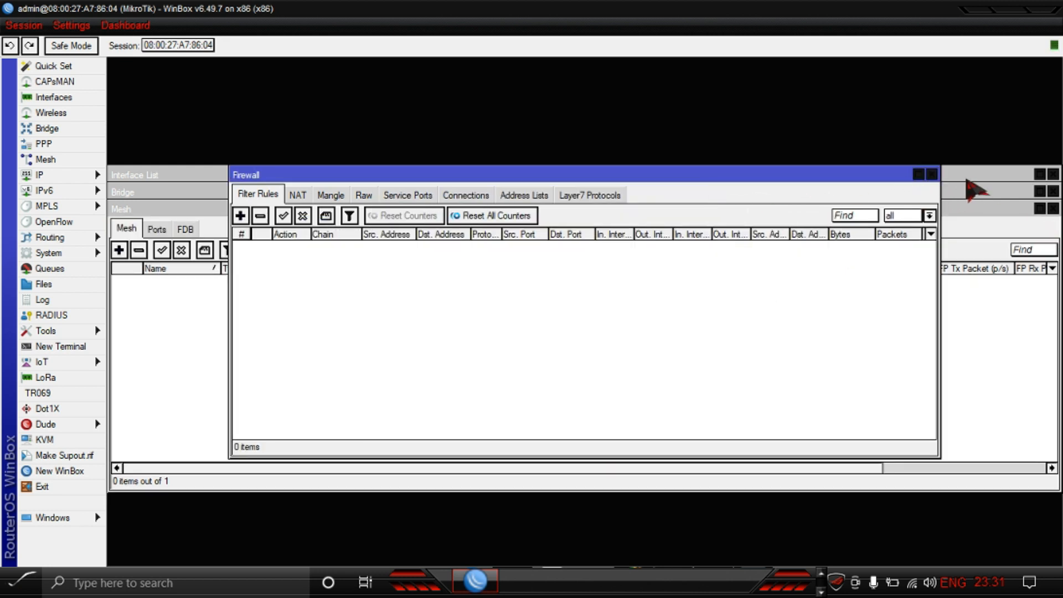
{"action": "left_click", "coordinate": [932, 174]}
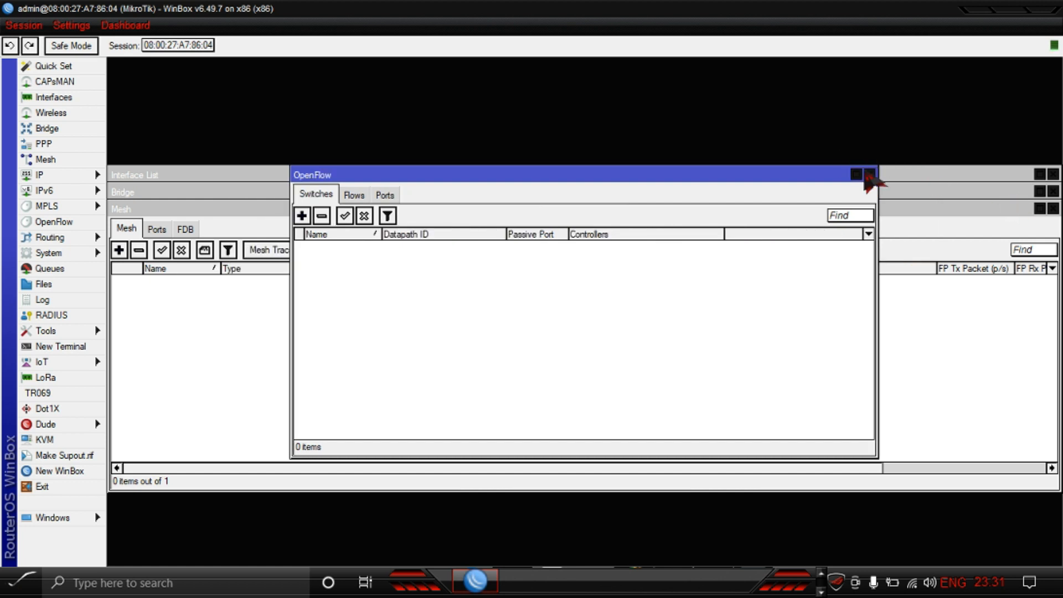
{"action": "left_click", "coordinate": [870, 175]}
{"action": "left_click", "coordinate": [1052, 209]}
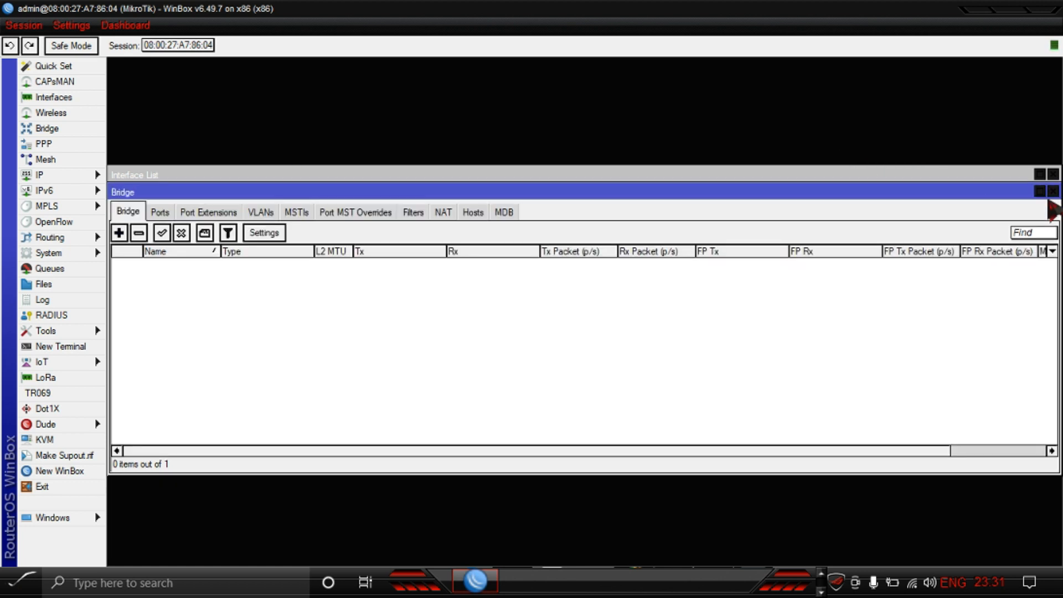
{"action": "left_click", "coordinate": [1053, 193]}
{"action": "left_click", "coordinate": [1053, 175]}
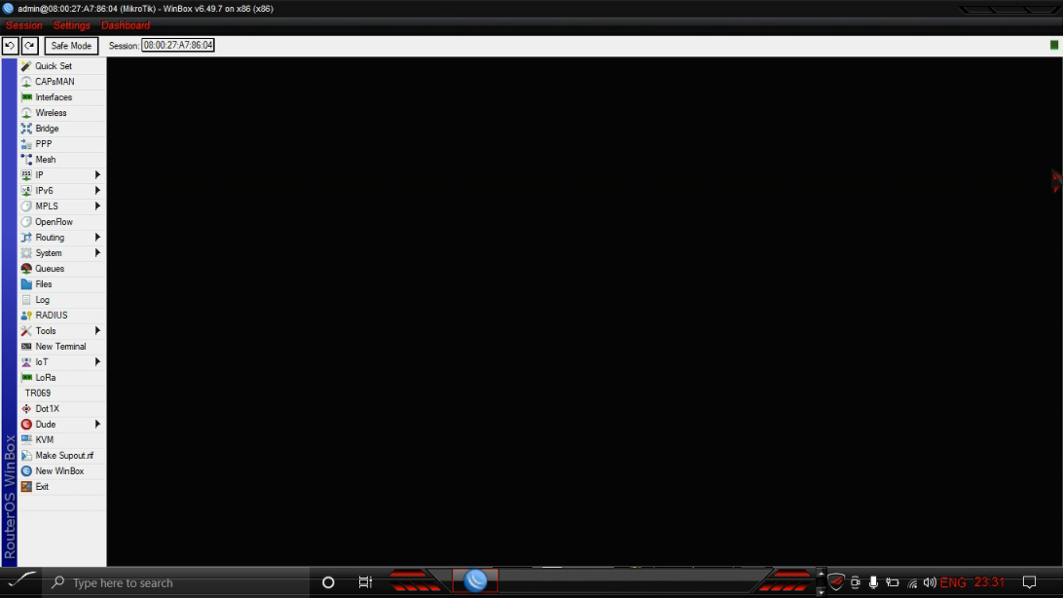
Step: Review the Queues and Interfaces windows and the interface tabs, close them and minimize WinBox
{"action": "left_click", "coordinate": [45, 269]}
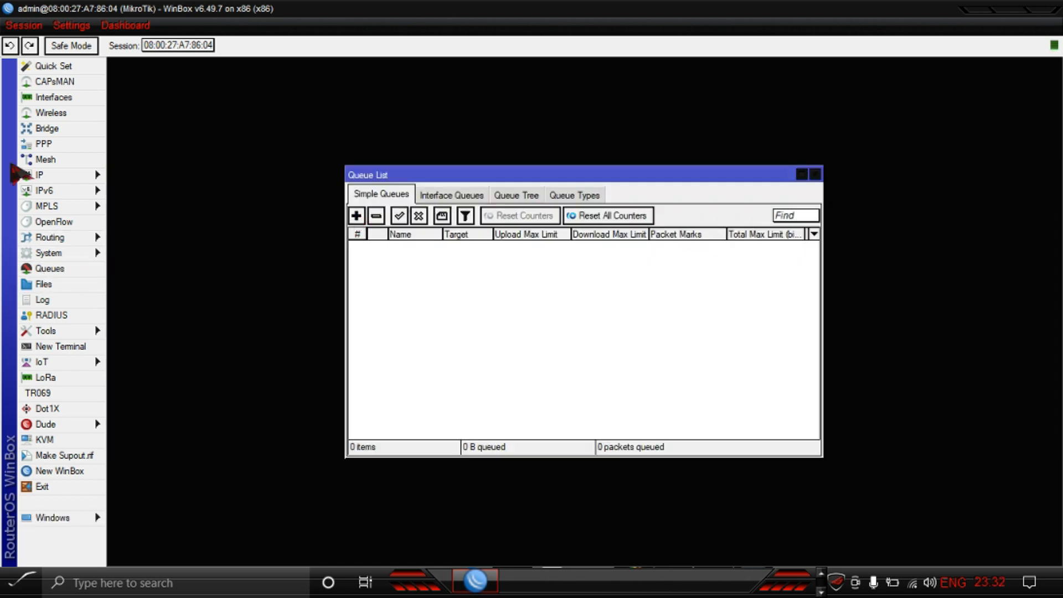
{"action": "left_click", "coordinate": [53, 98]}
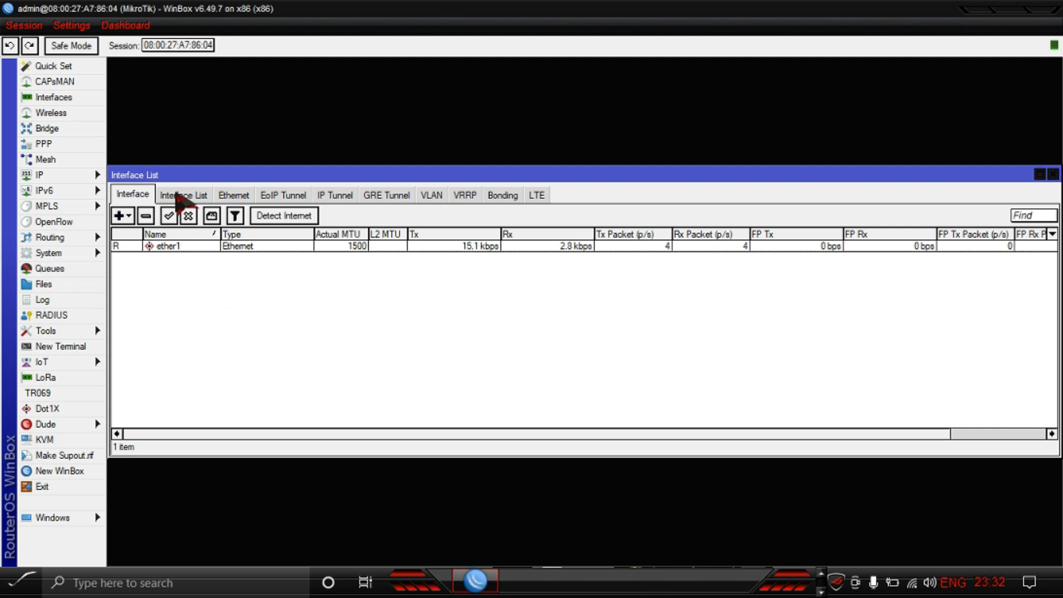
{"action": "left_click", "coordinate": [183, 196]}
{"action": "left_click", "coordinate": [234, 195]}
{"action": "left_click", "coordinate": [143, 195]}
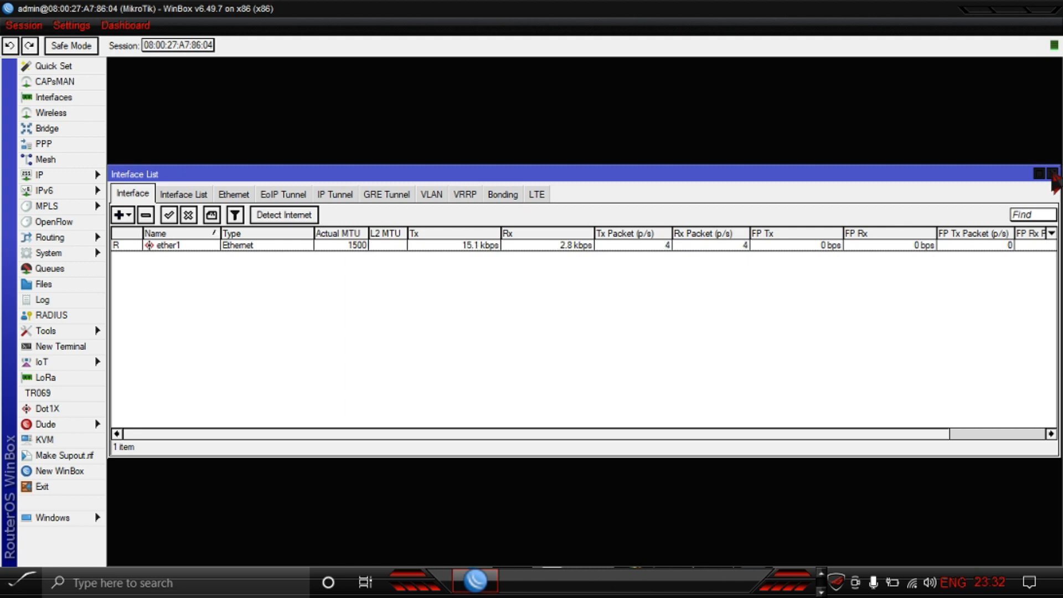
{"action": "left_click", "coordinate": [1054, 175]}
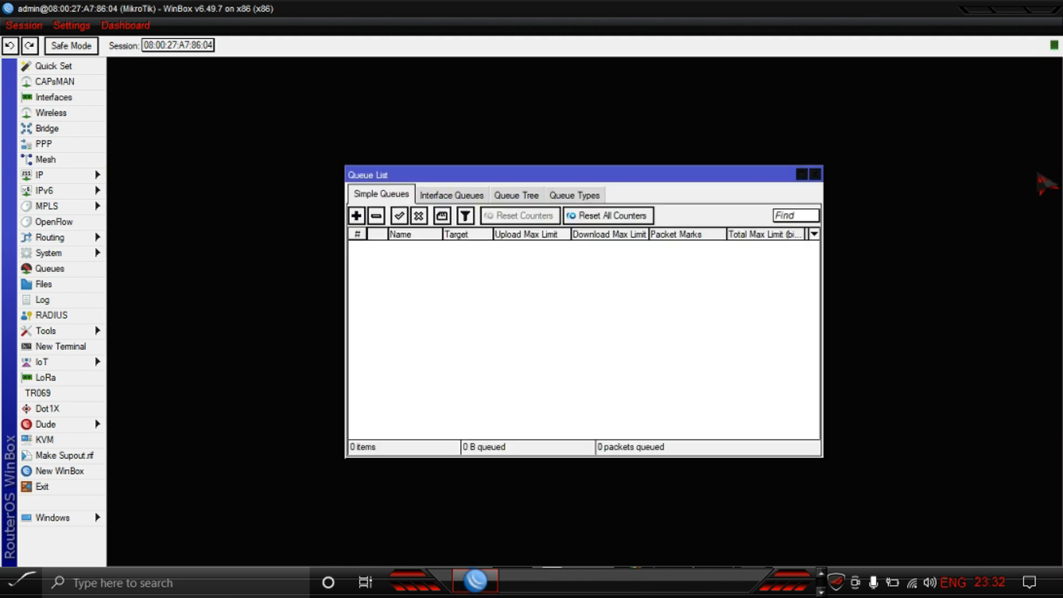
{"action": "left_click", "coordinate": [816, 175]}
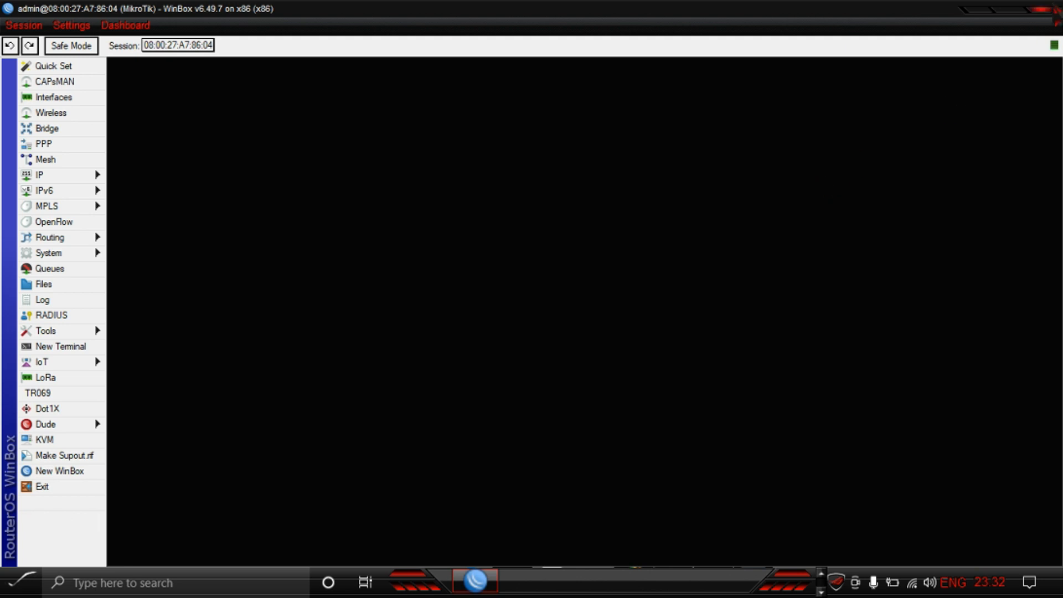
{"action": "left_click", "coordinate": [1041, 8]}
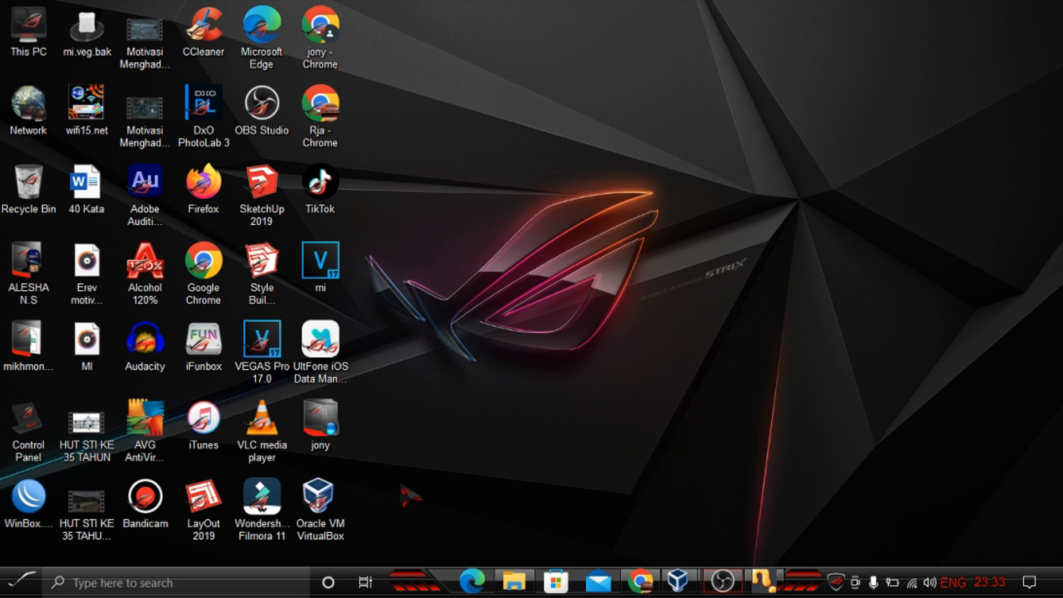
{"action": "right_click", "coordinate": [645, 172]}
{"action": "left_click", "coordinate": [693, 218]}
{"action": "right_click", "coordinate": [669, 161]}
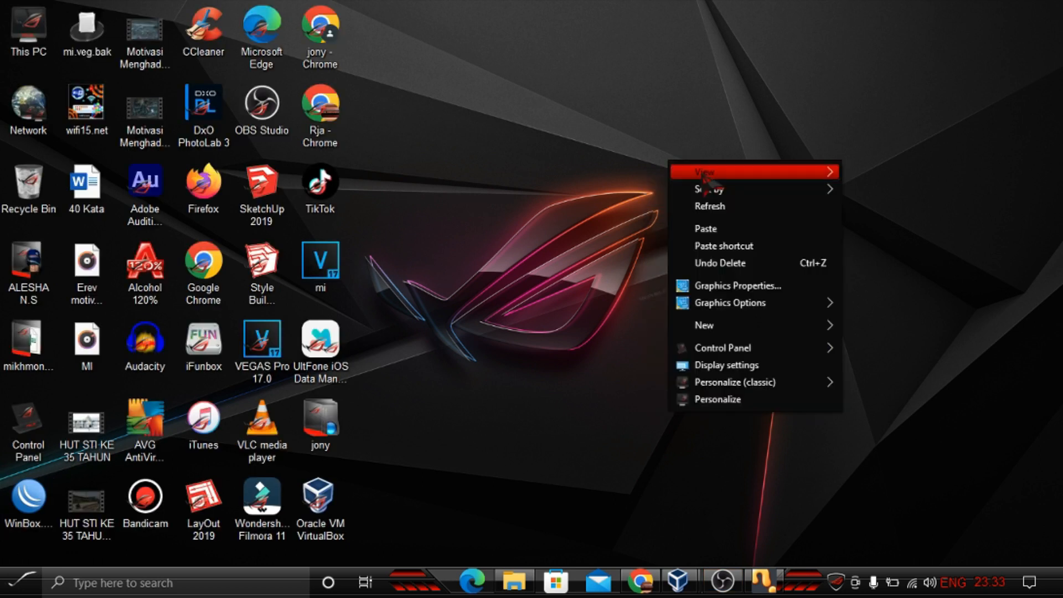
{"action": "left_click", "coordinate": [722, 211]}
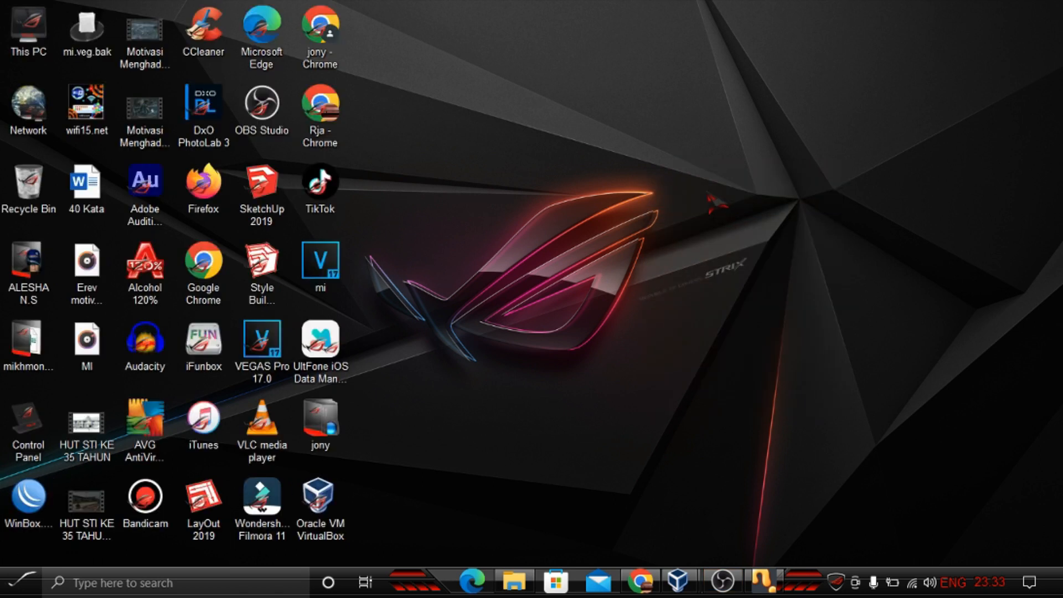